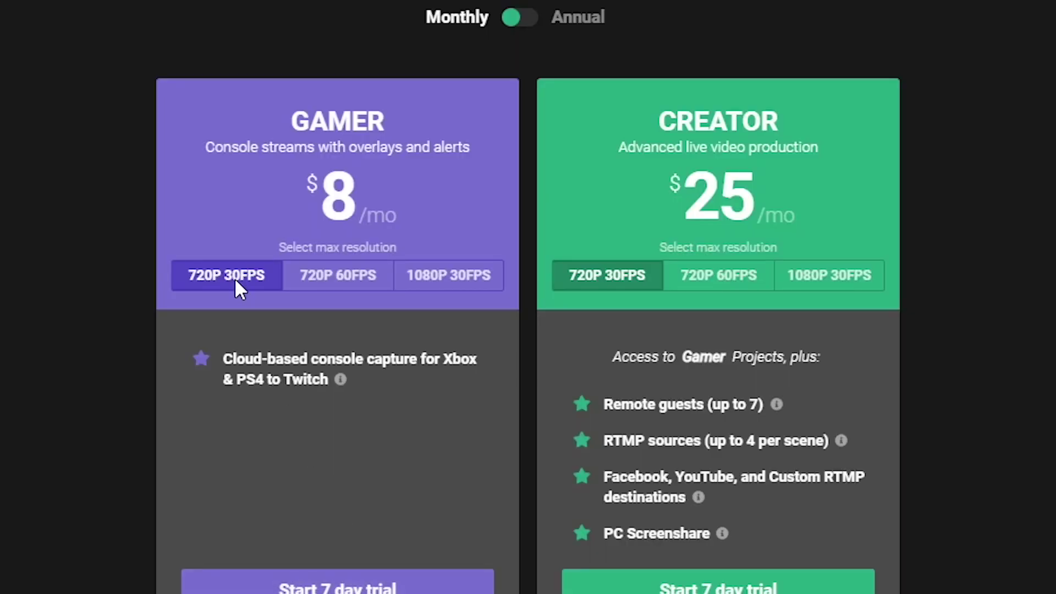
Compare the Gamer plan prices for 720P 60FPS and 1080P 30FPS.
left_click(350, 289)
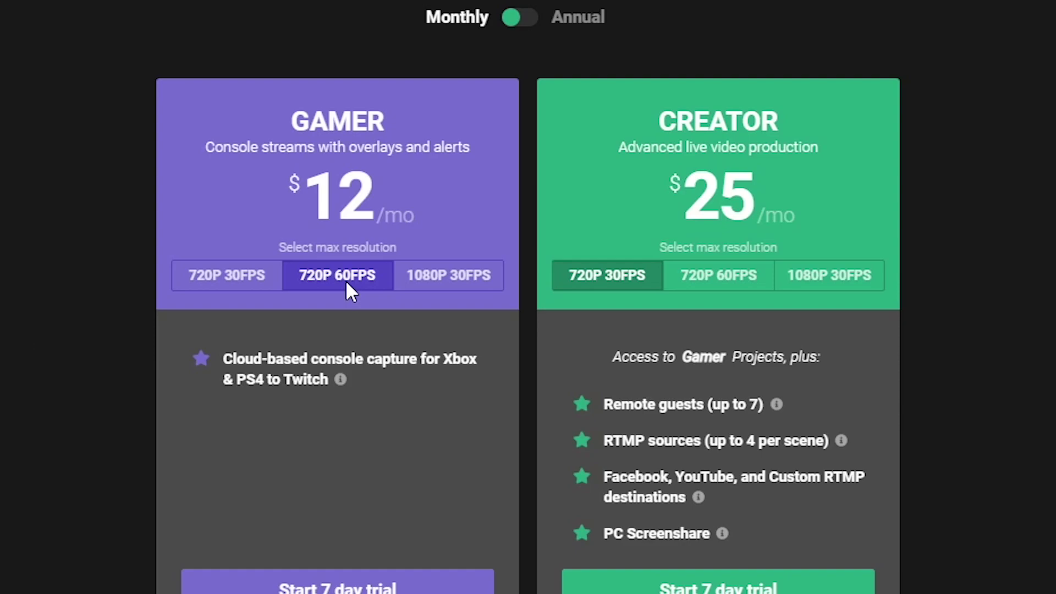
left_click(463, 290)
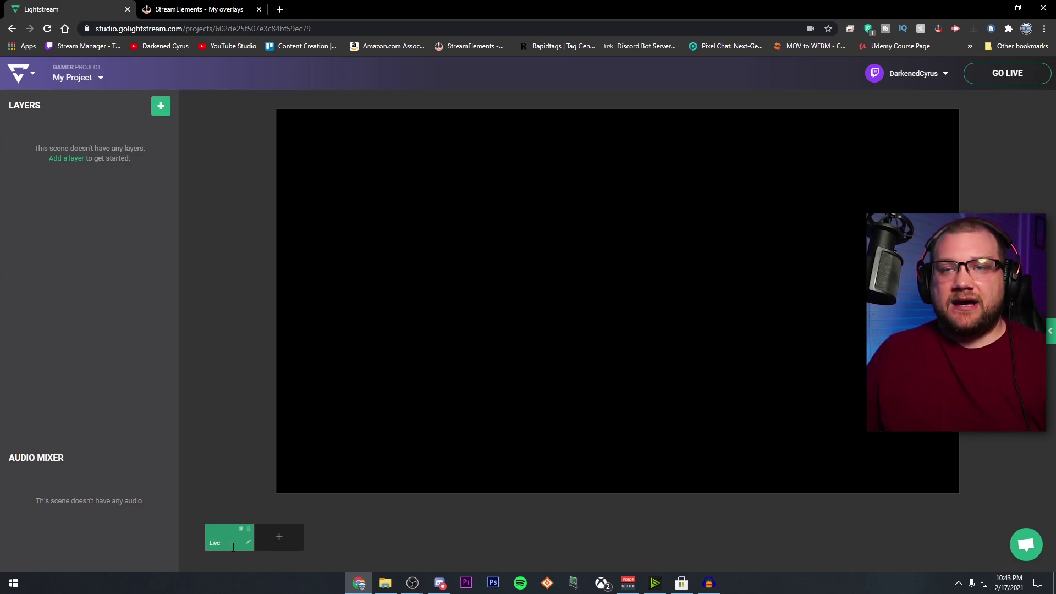
Add a Game Source layer to the Live scene.
left_click(166, 114)
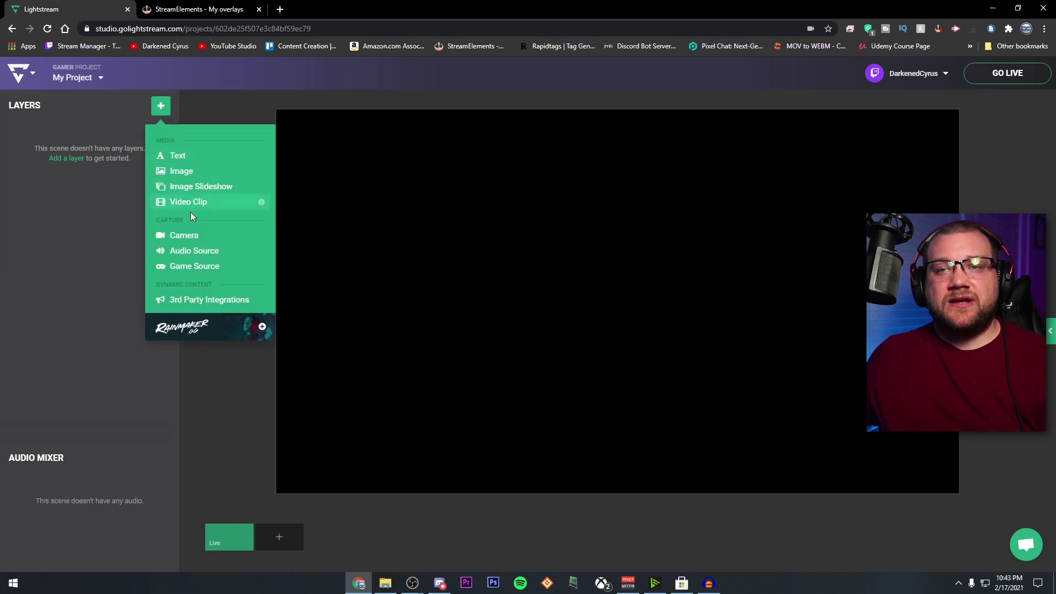
left_click(195, 267)
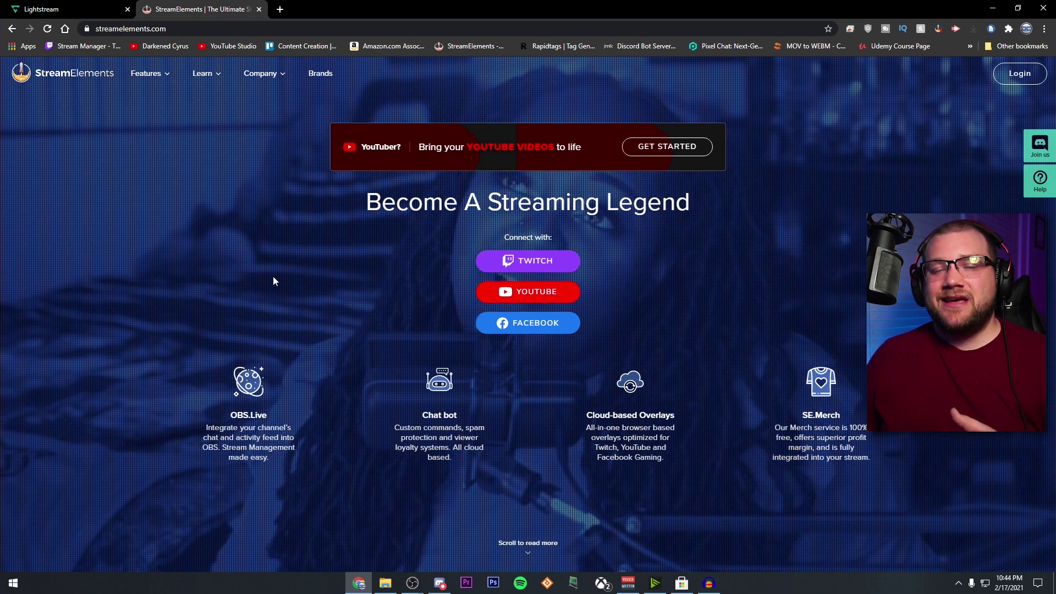
Log in to StreamElements with the connected streaming account.
left_click(496, 296)
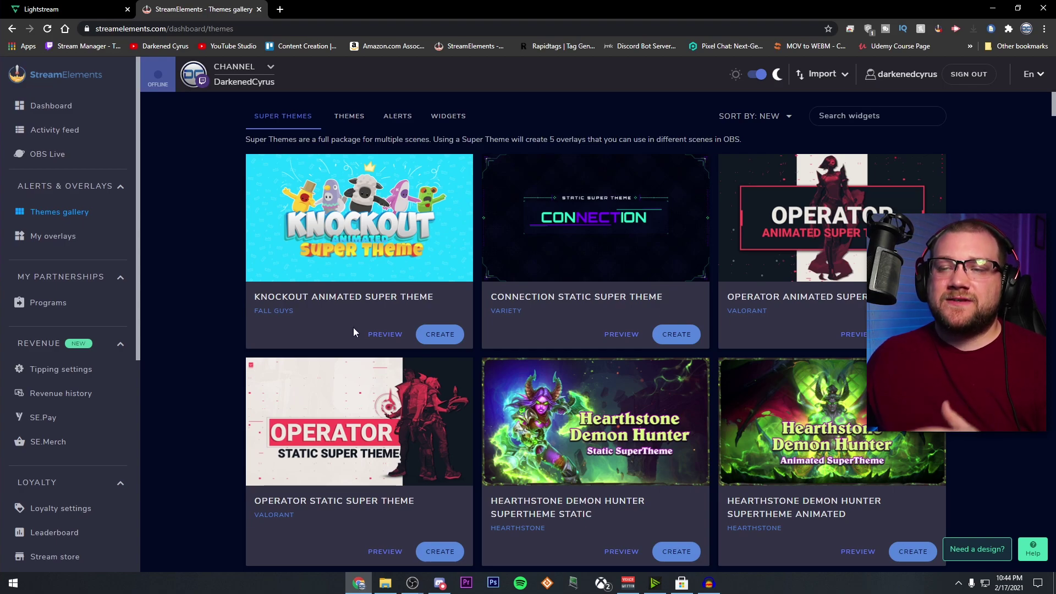
scroll(353, 328, "down", 3)
scroll(354, 328, "down", 5)
scroll(354, 328, "down", 2)
scroll(353, 327, "down", 3)
scroll(353, 328, "down", 1)
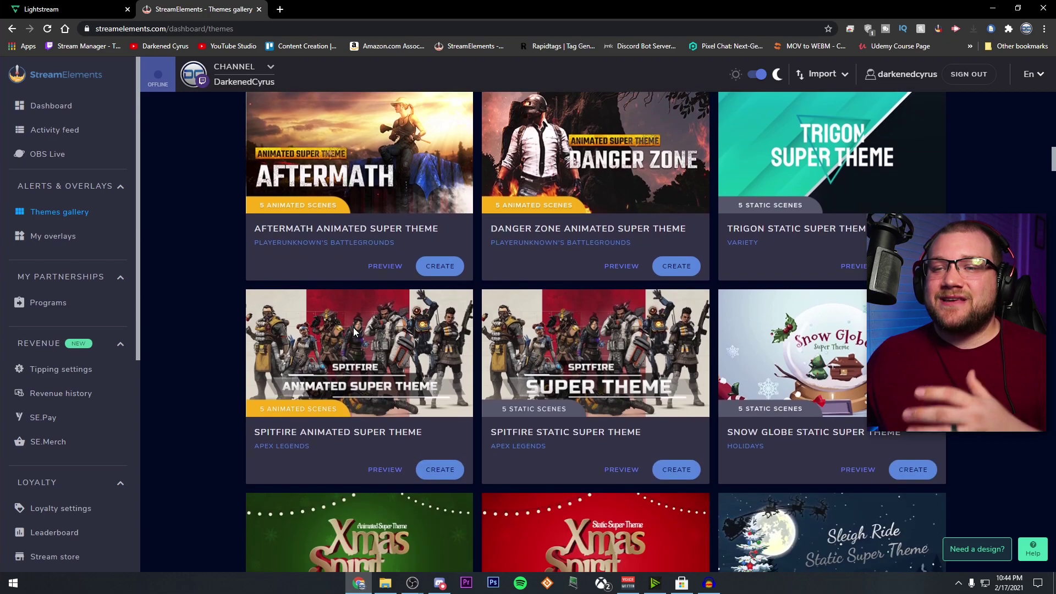
scroll(353, 328, "down", 2)
scroll(353, 328, "down", 3)
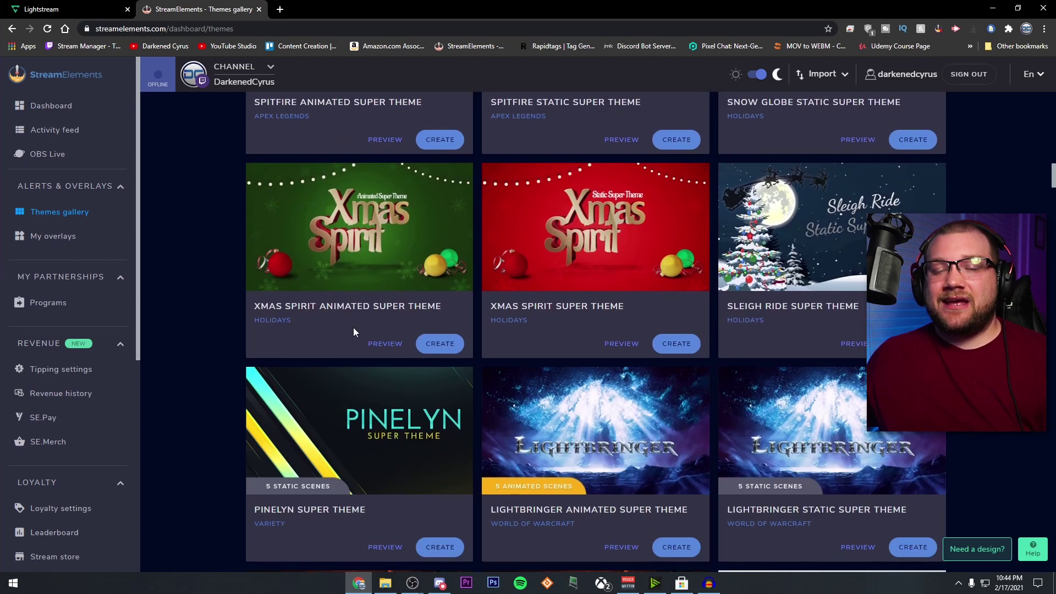
scroll(353, 328, "down", 3)
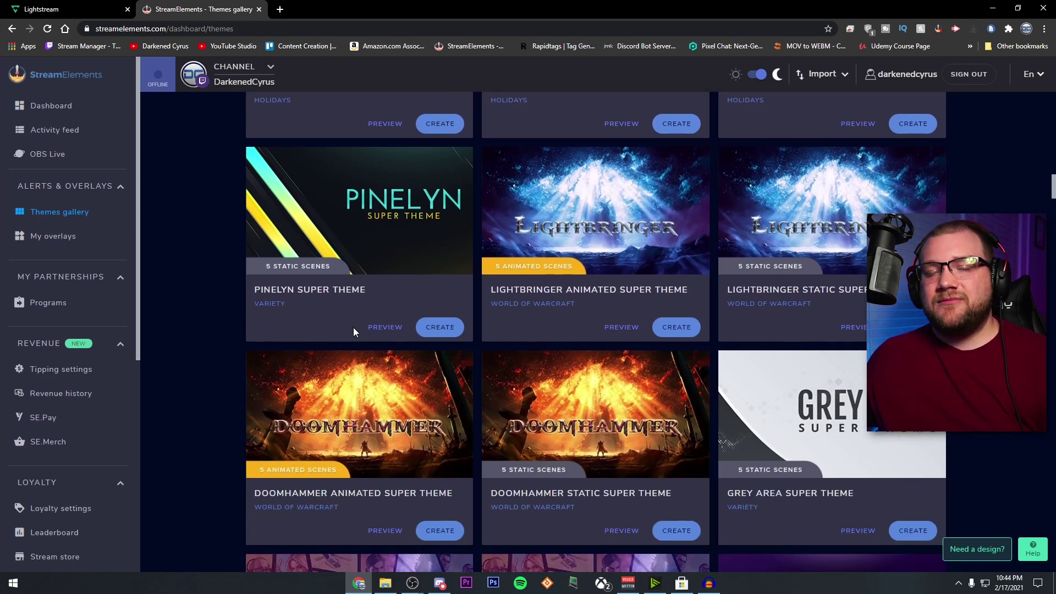
scroll(353, 328, "down", 2)
scroll(353, 328, "down", 1)
scroll(354, 328, "down", 1)
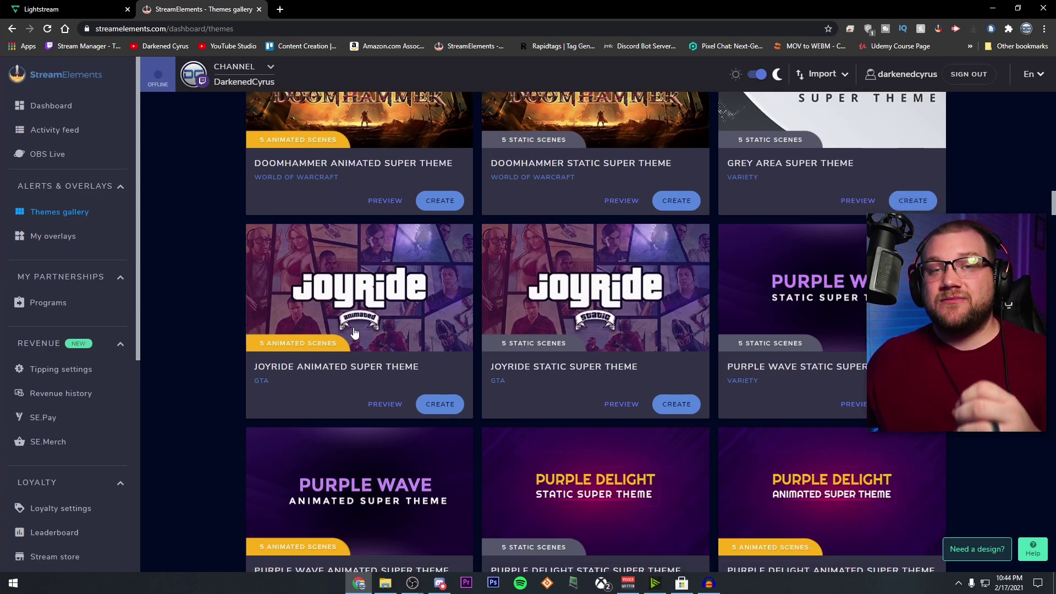
scroll(353, 333, "down", 1)
scroll(368, 336, "down", 2)
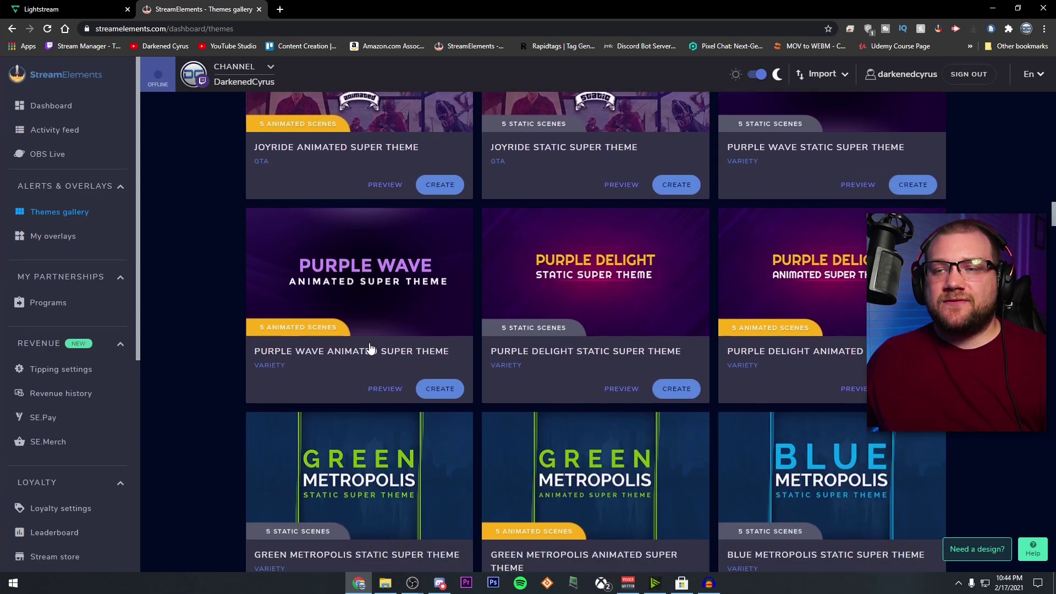
scroll(495, 347, "down", 2)
scroll(619, 359, "down", 2)
scroll(757, 373, "down", 2)
scroll(757, 374, "down", 3)
scroll(757, 373, "down", 3)
scroll(757, 373, "down", 2)
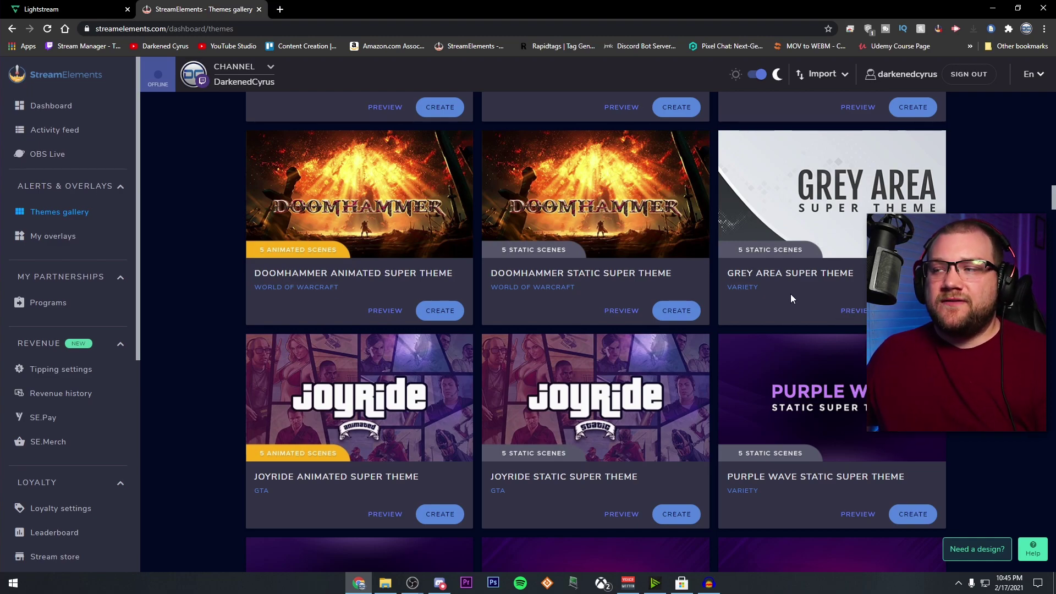
Open the Grey Area Super Theme preview from the Super Themes list.
left_click(857, 310)
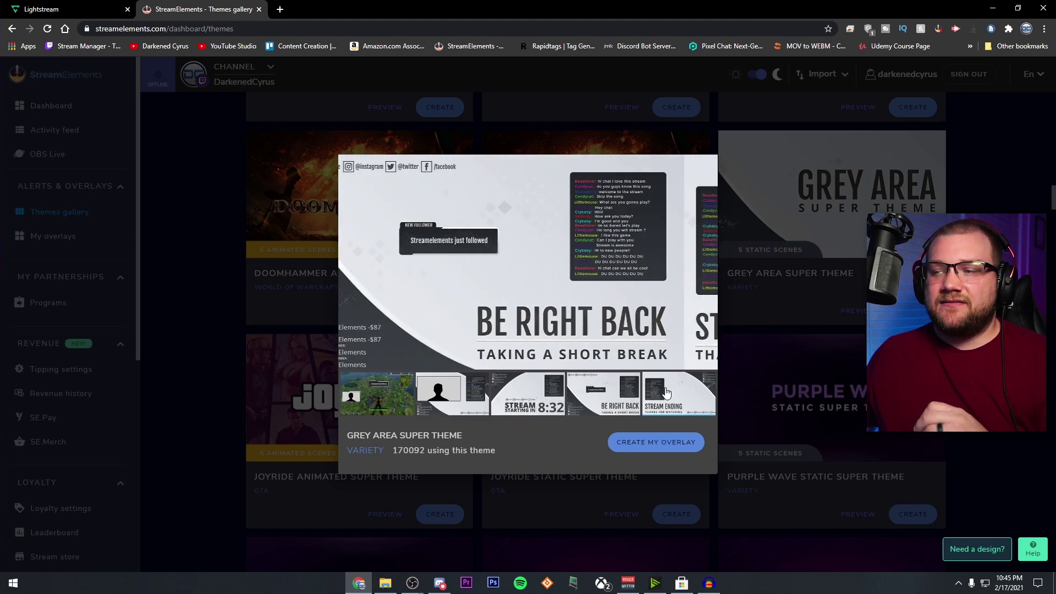
Create an overlay set named 'Lightstream' from the Grey Area theme.
left_click(660, 442)
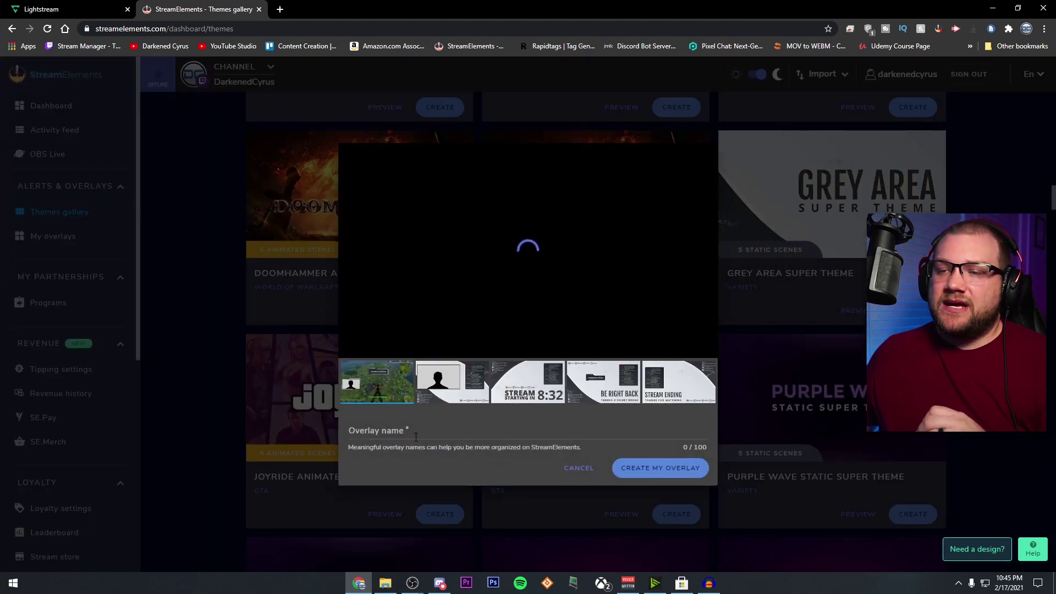
left_click(415, 437)
type("Lli")
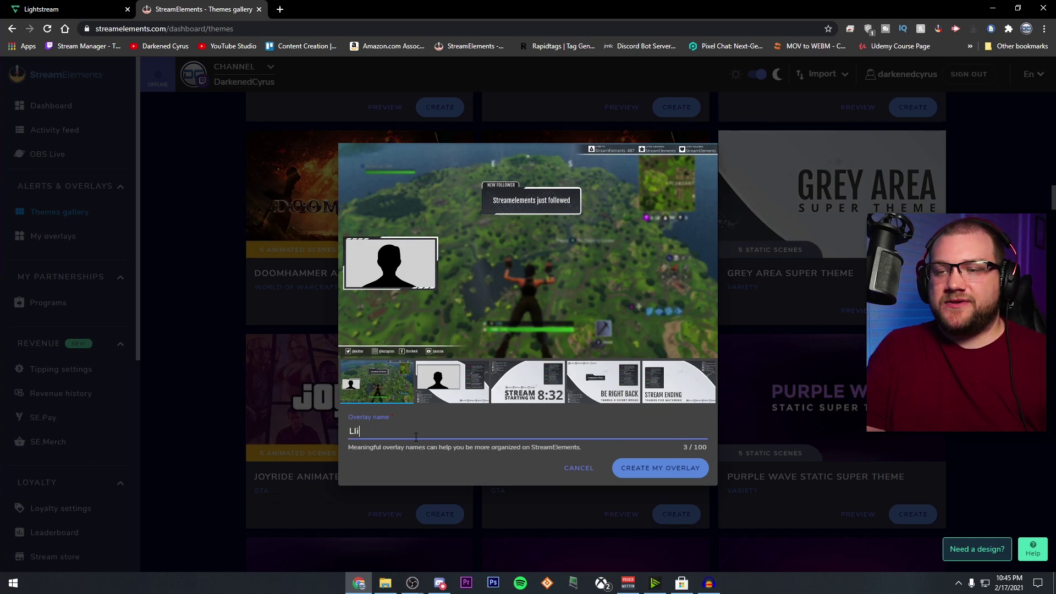
type("htstream")
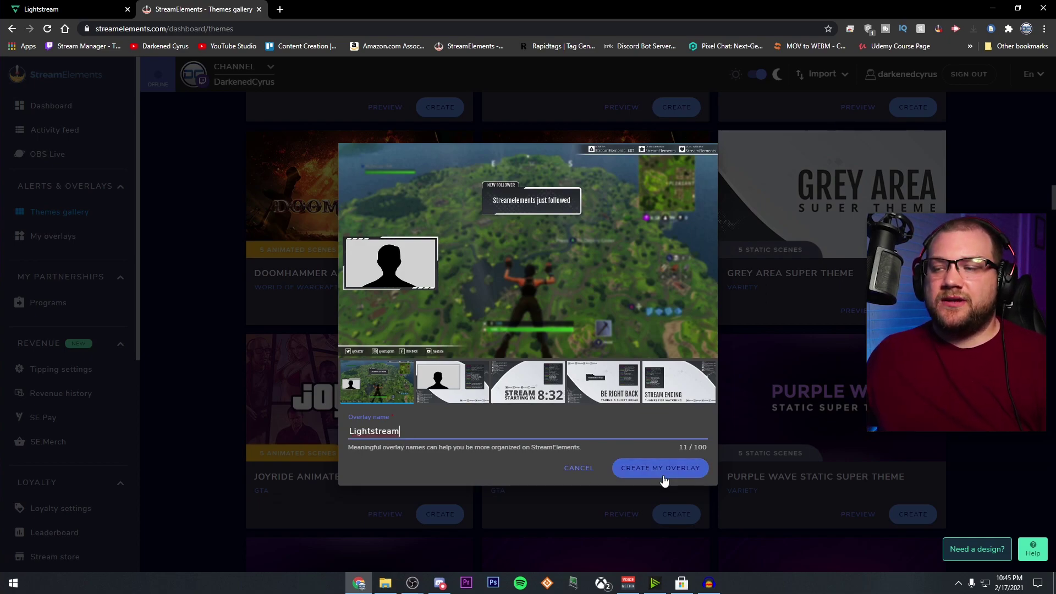
left_click(639, 467)
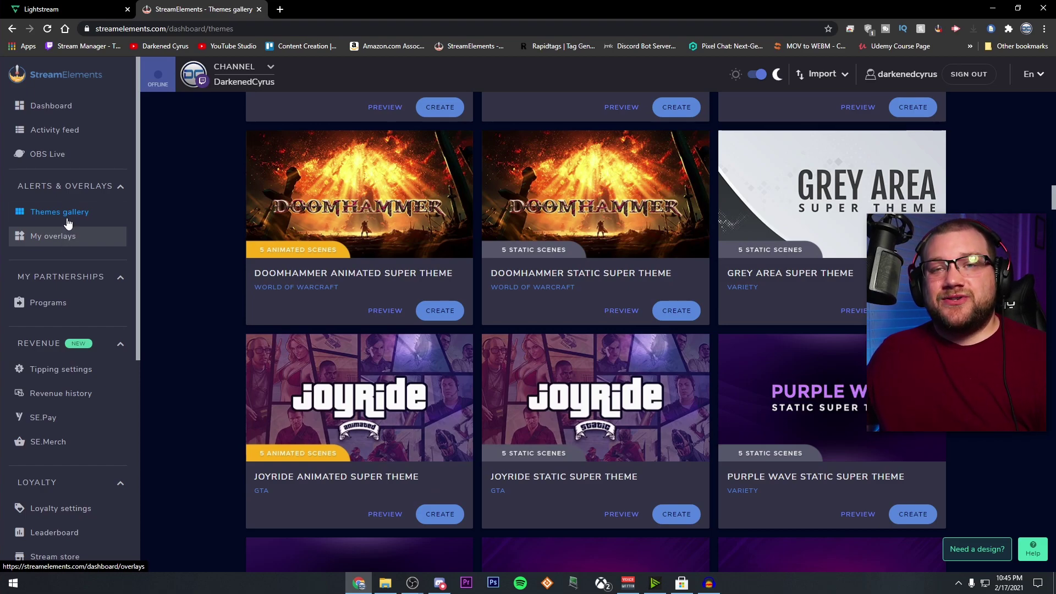
Edit the Grey Area in-game overlay from My overlays.
left_click(60, 237)
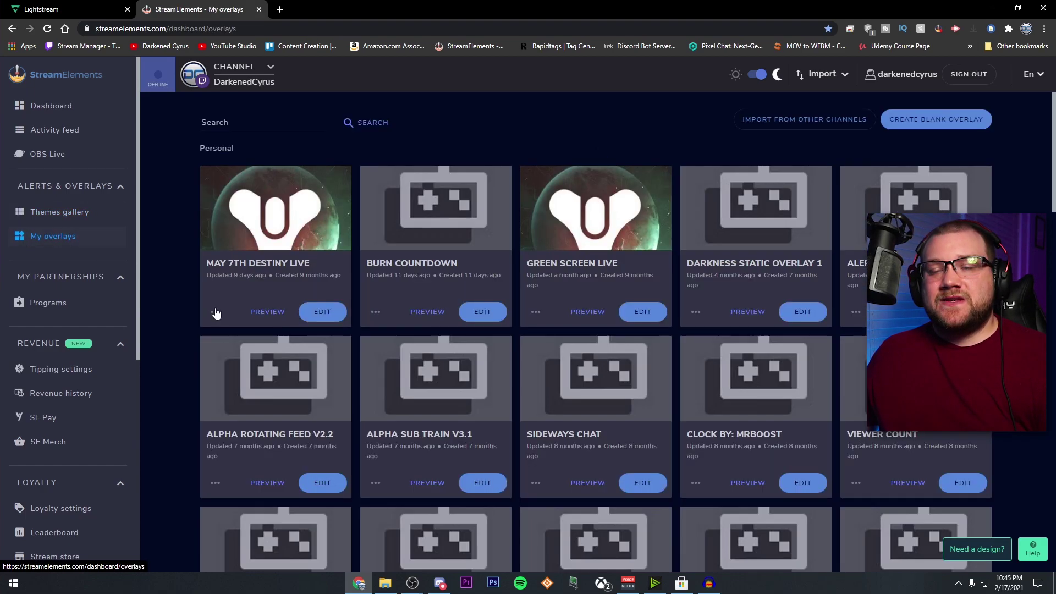
scroll(213, 462, "down", 5)
scroll(215, 450, "down", 5)
scroll(215, 450, "up", 3)
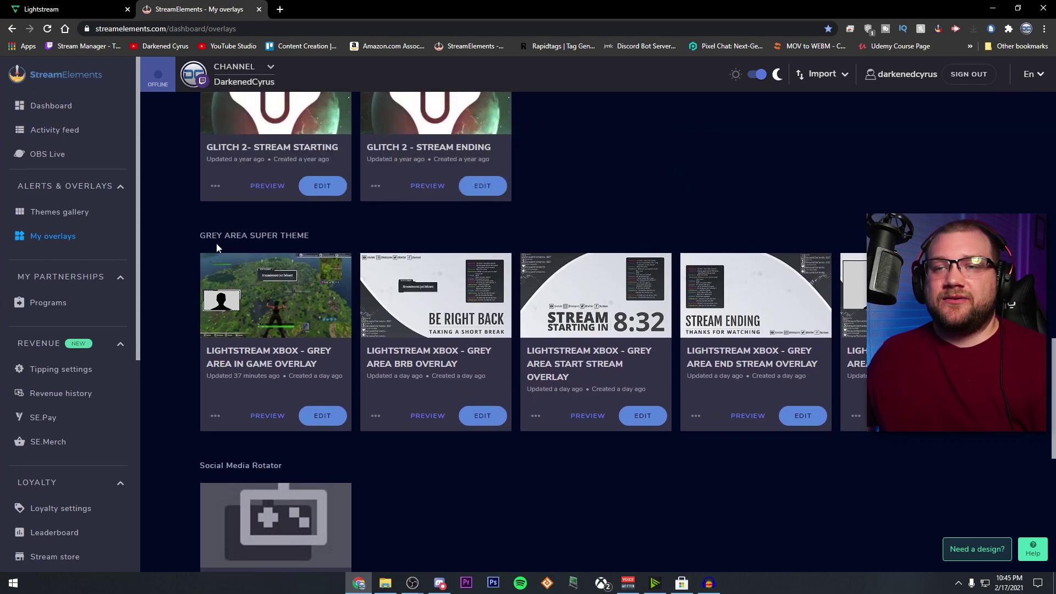
left_click_drag(194, 234, 307, 236)
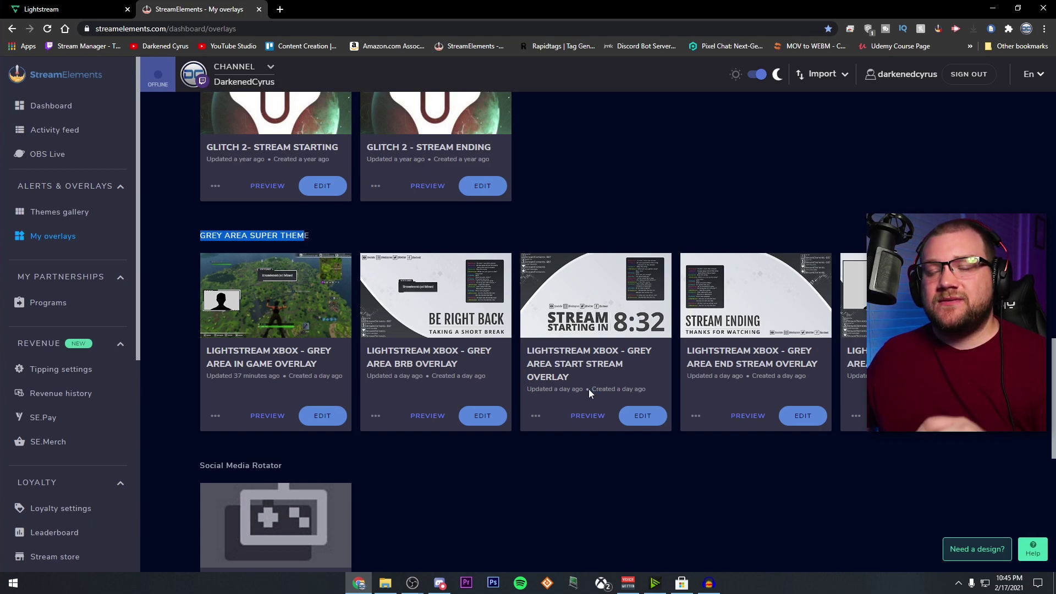
left_click(331, 419)
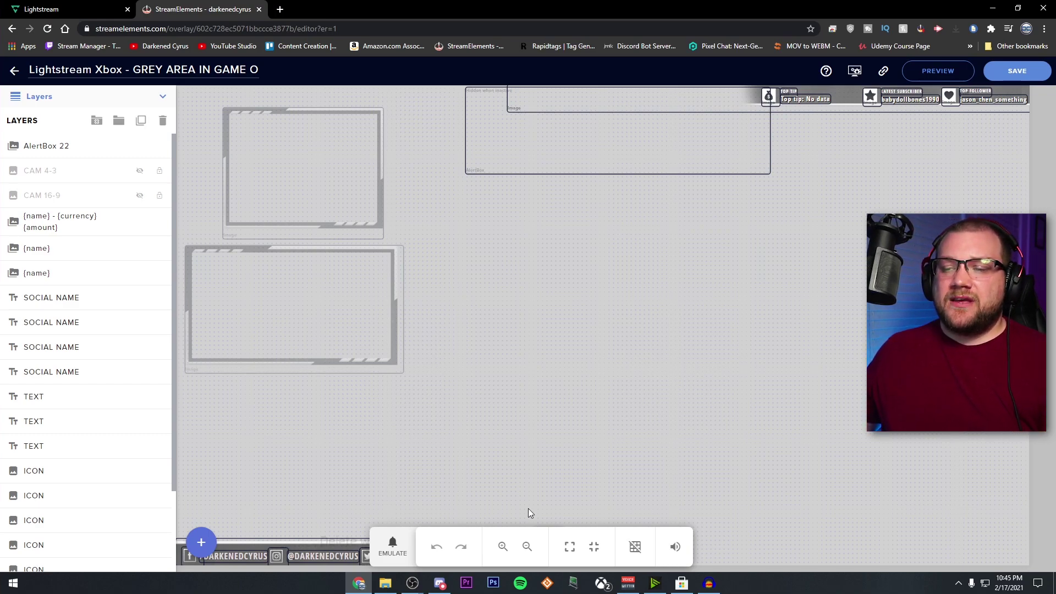
Inspect the zoomed-out overlay's social name and webcam frame, then copy its URL.
left_click(527, 548)
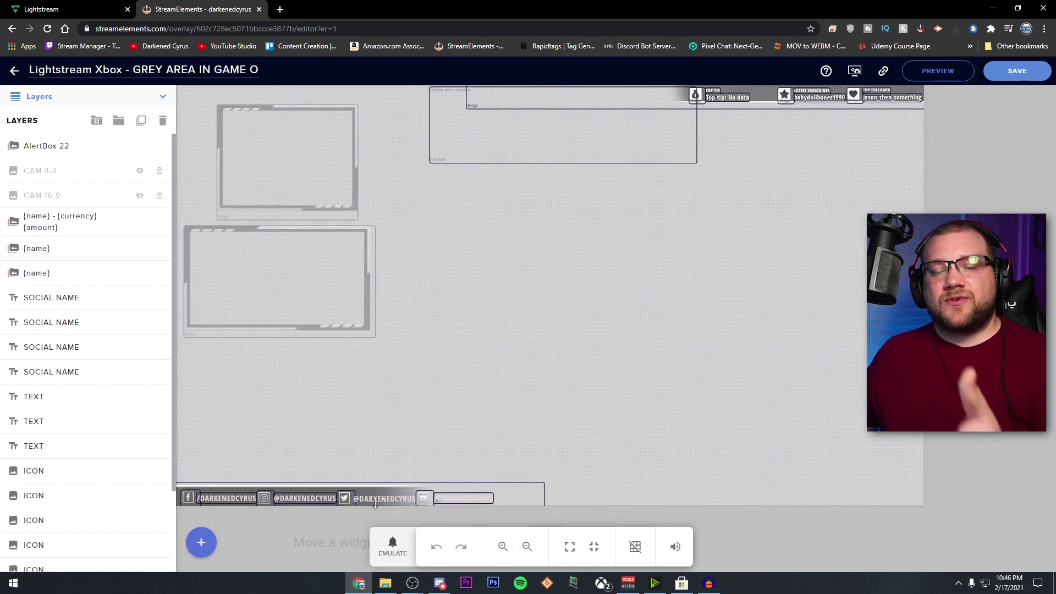
left_click(464, 499)
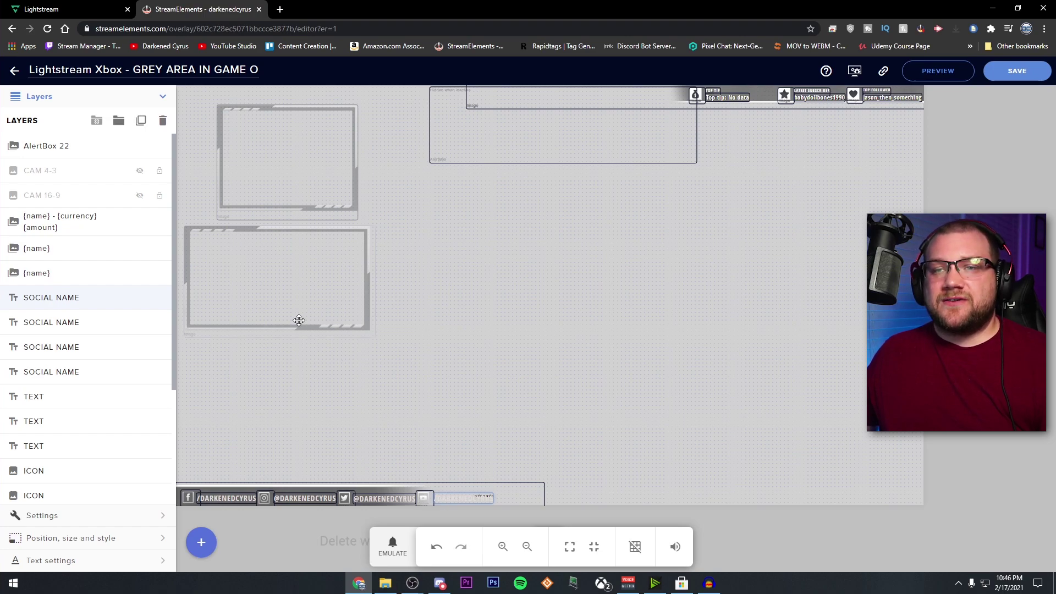
left_click(281, 289)
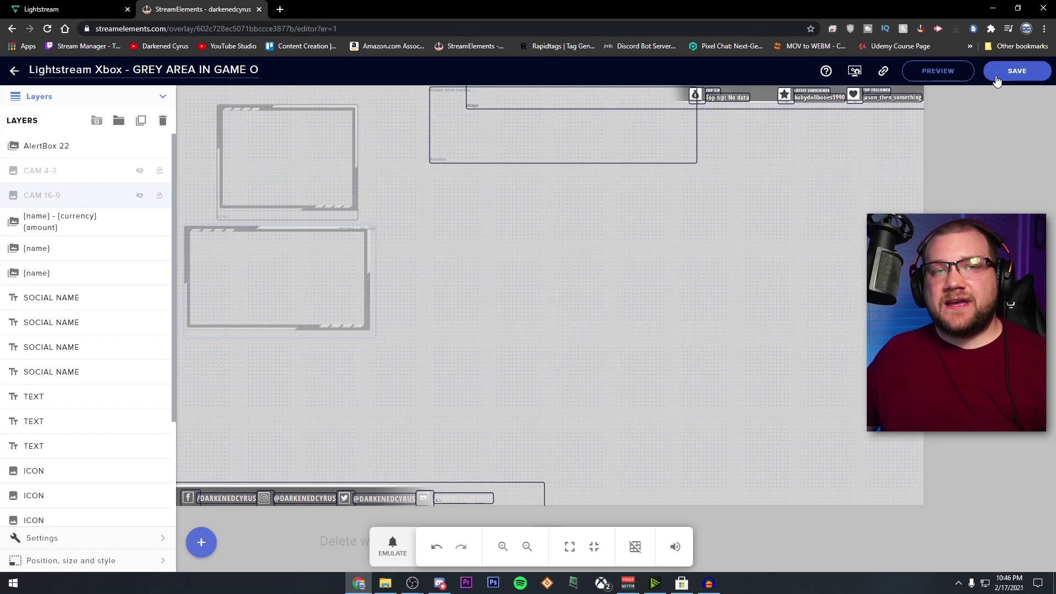
left_click(883, 73)
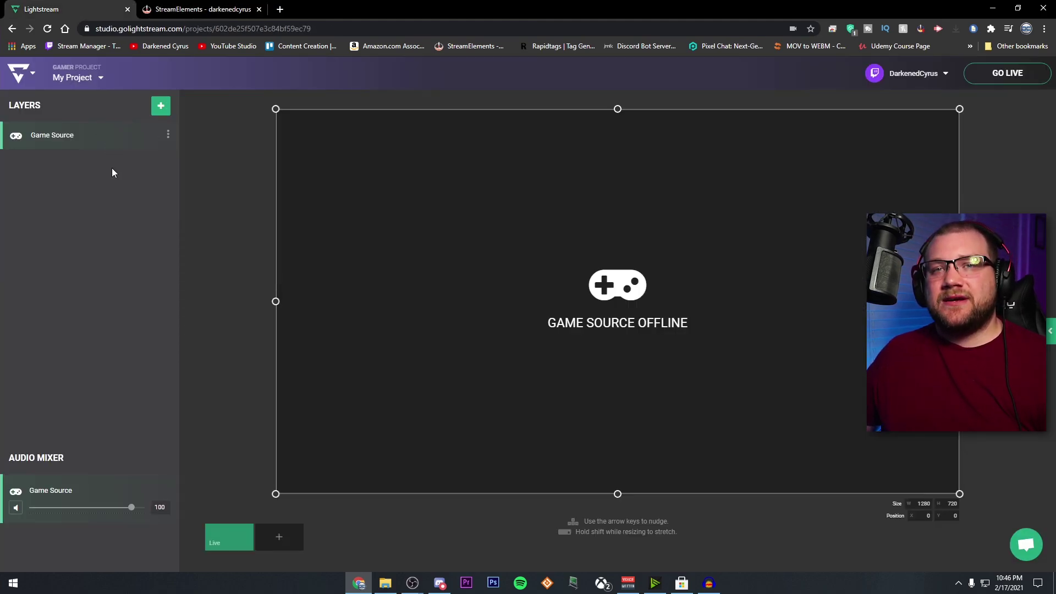
Add a 3rd Party Integrations StreamElements layer with the pasted overlay URL.
left_click(162, 108)
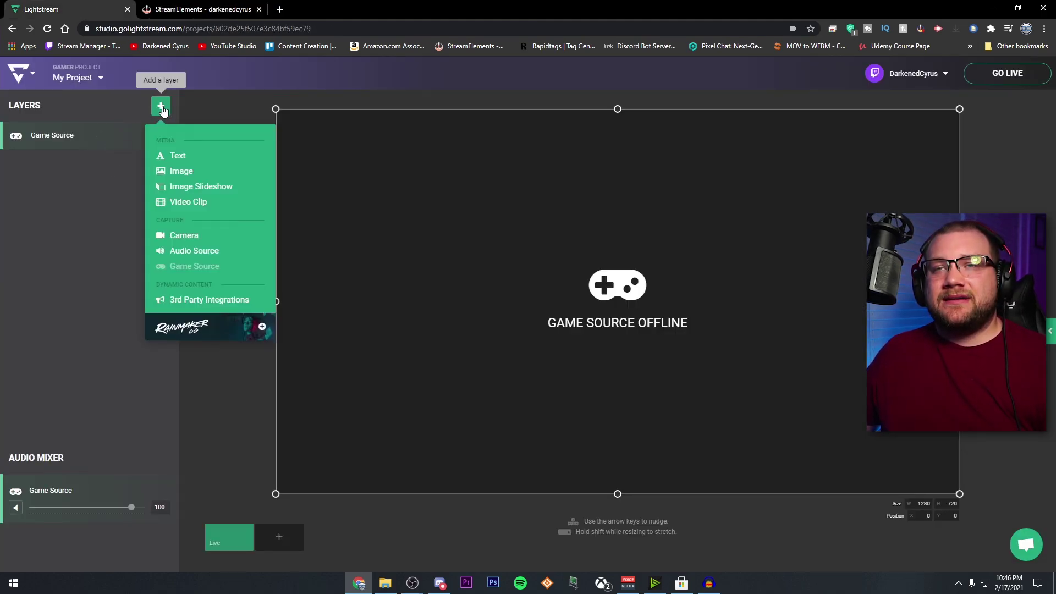
left_click(195, 303)
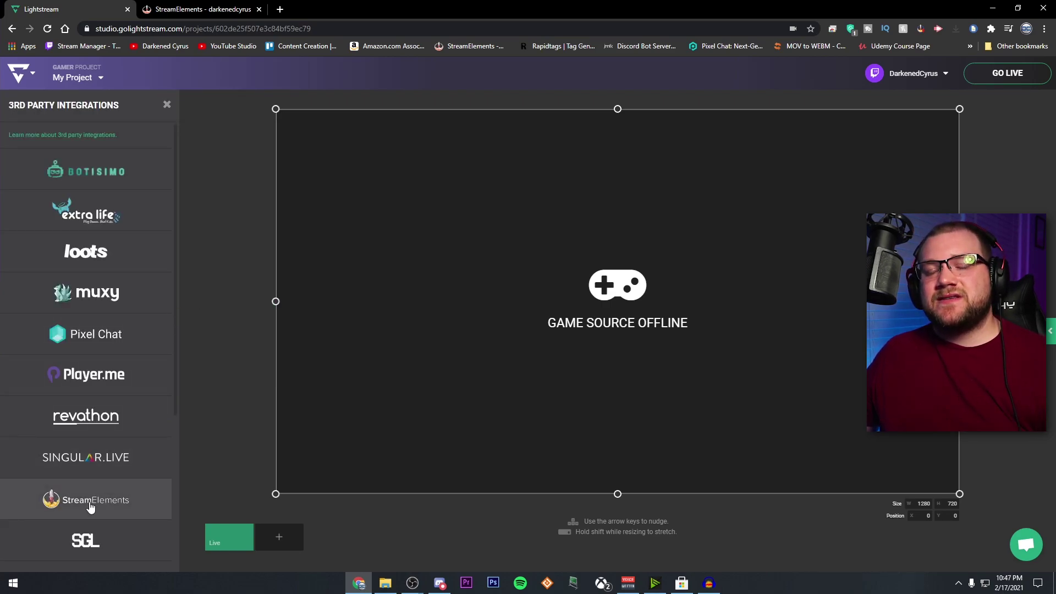
left_click(89, 502)
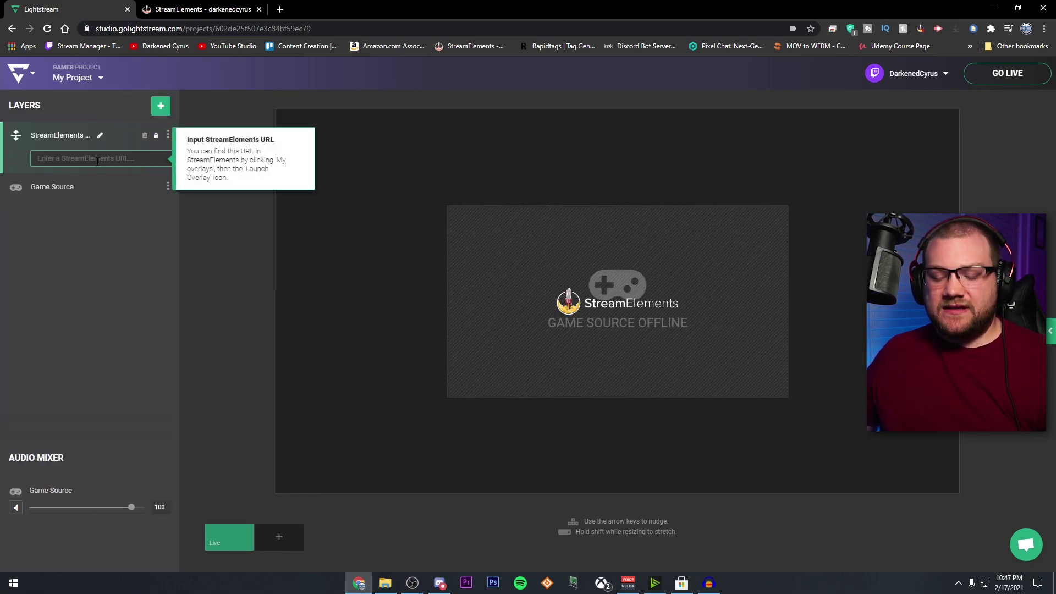
key("ctrl+v")
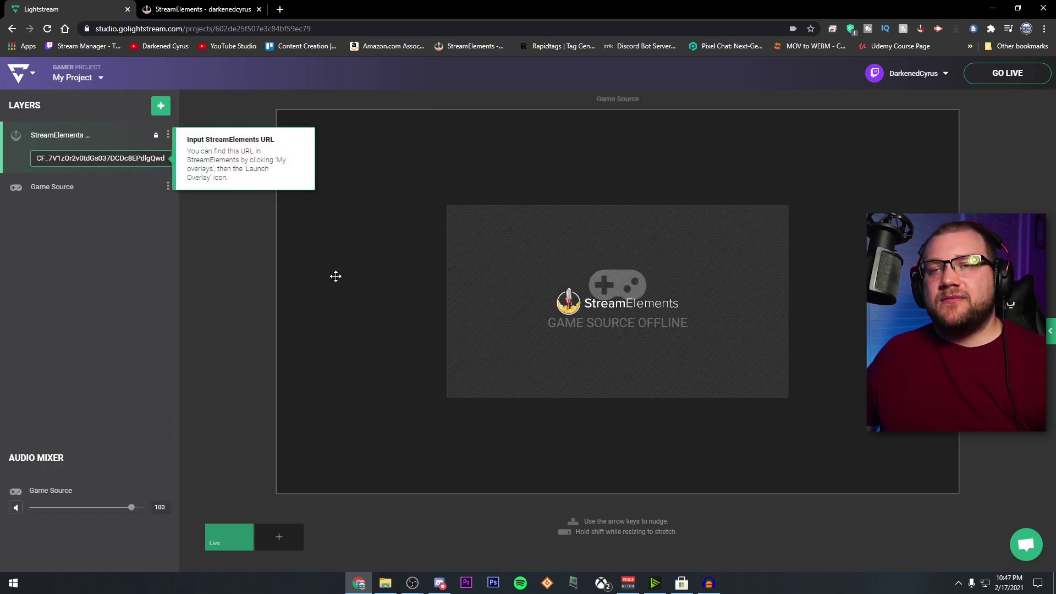
left_click(574, 274)
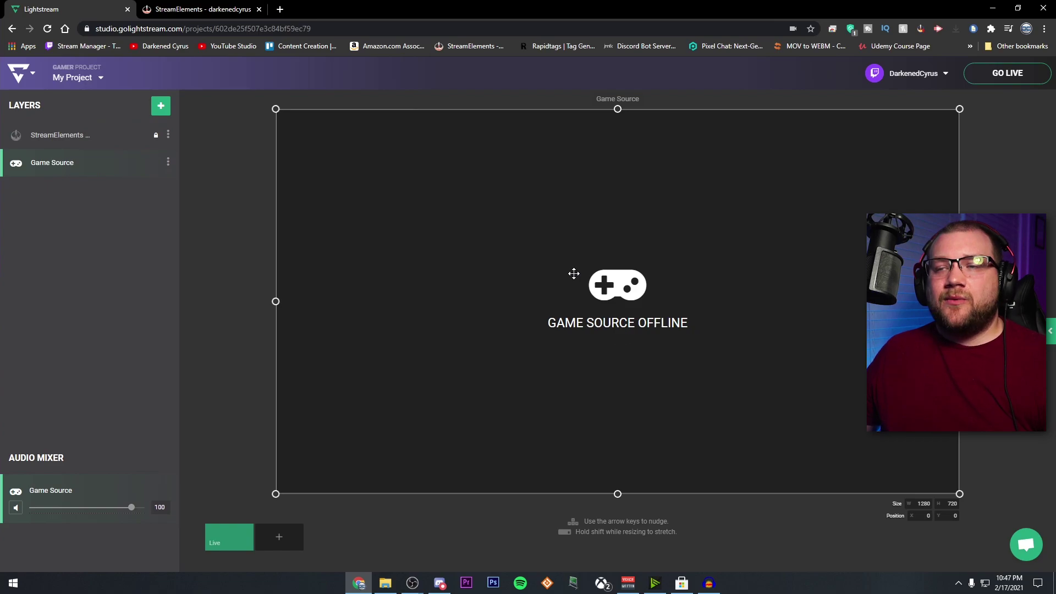
Size the StreamElements overlay layer to 1920 × 1080.
left_click(68, 138)
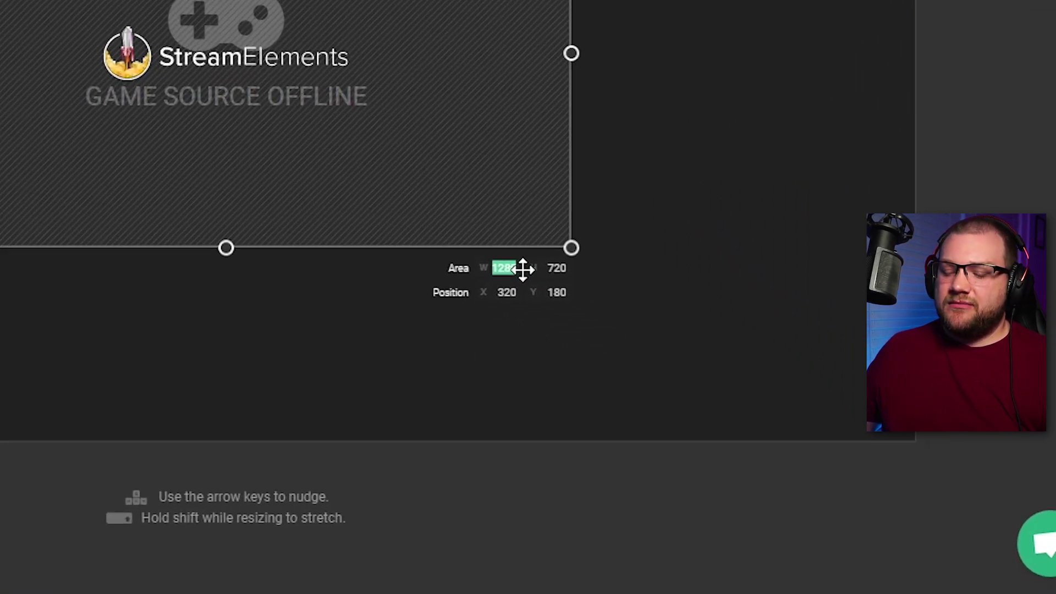
key("BackSpace")
type("9")
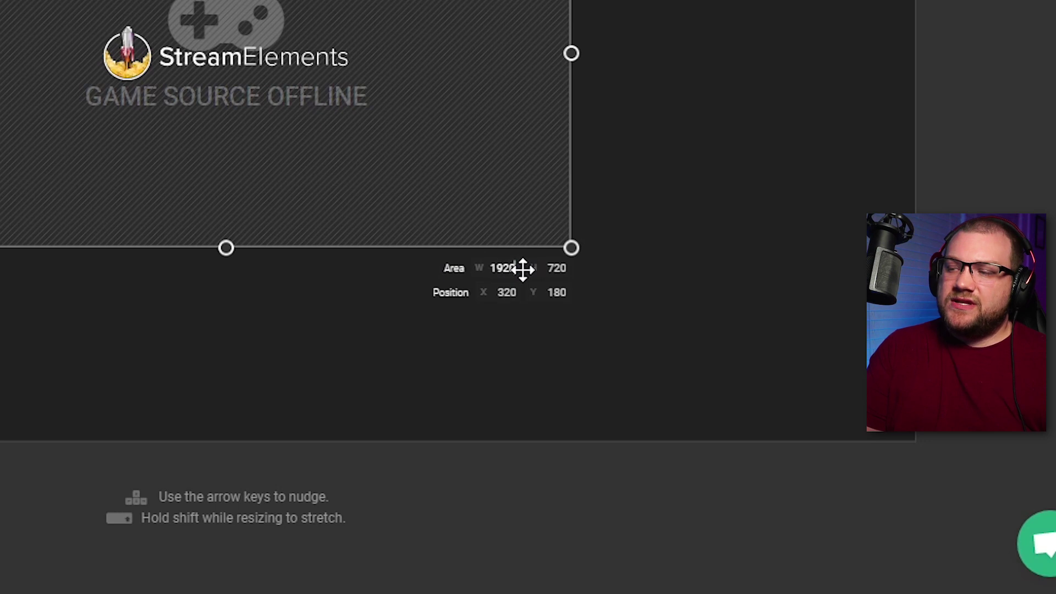
key("Tab")
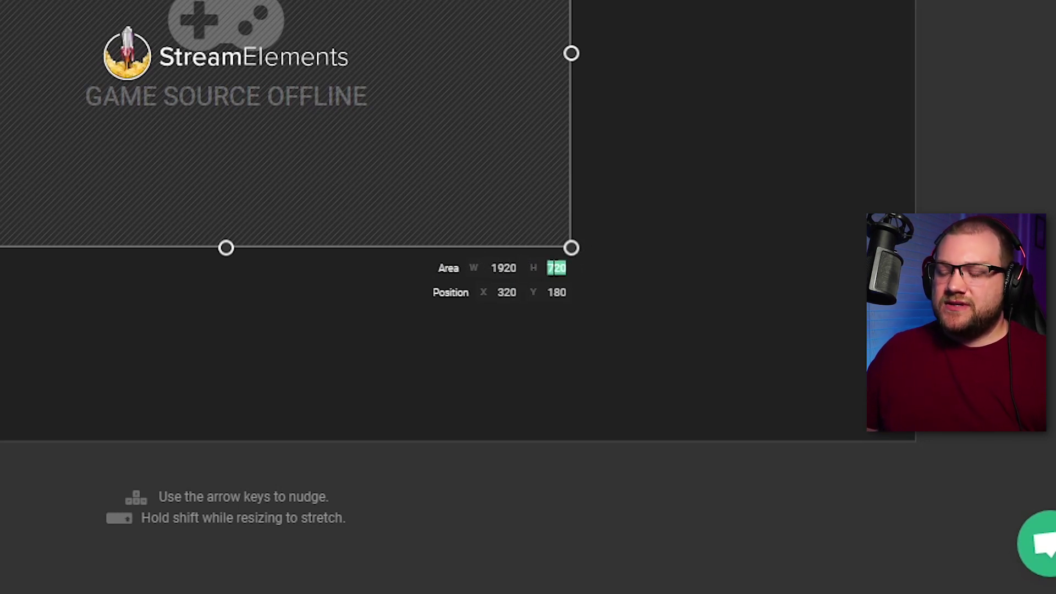
type("1080")
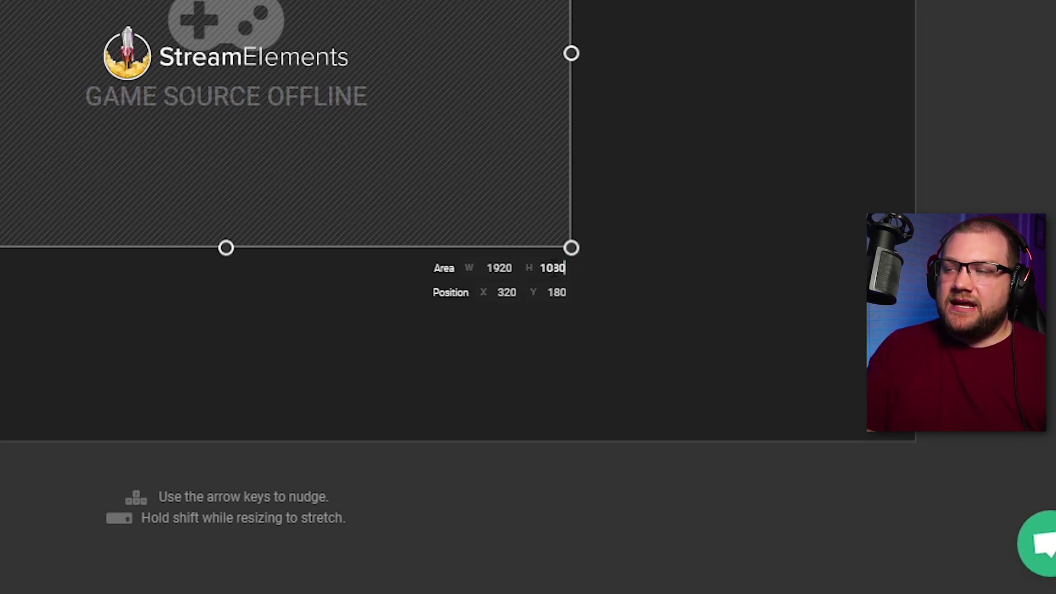
key("Return")
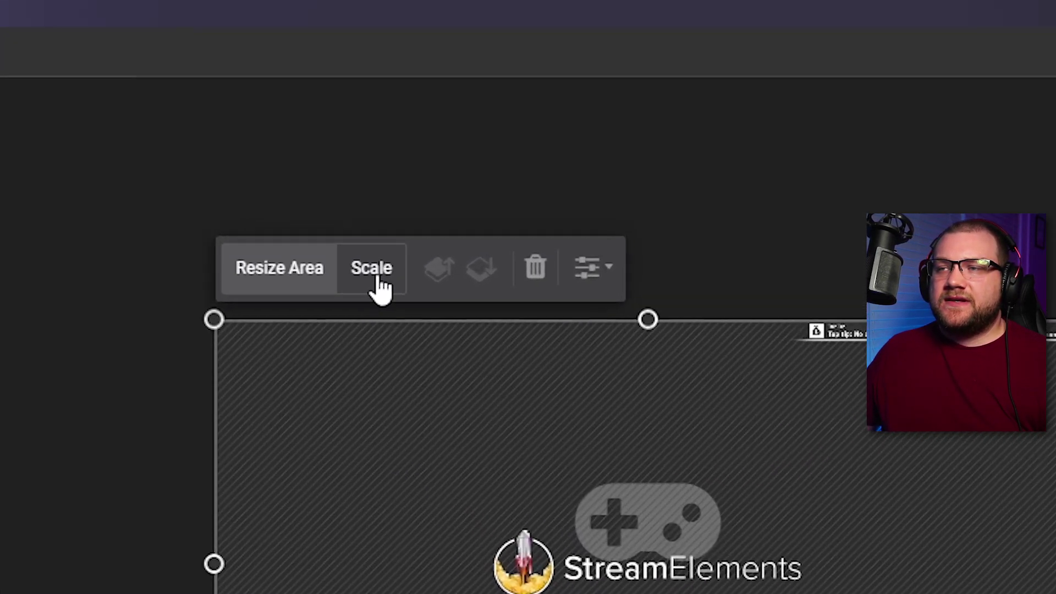
Stretch the overlay to the canvas in Scale mode and try moving it under Game Source.
left_click(380, 281)
left_click(595, 276)
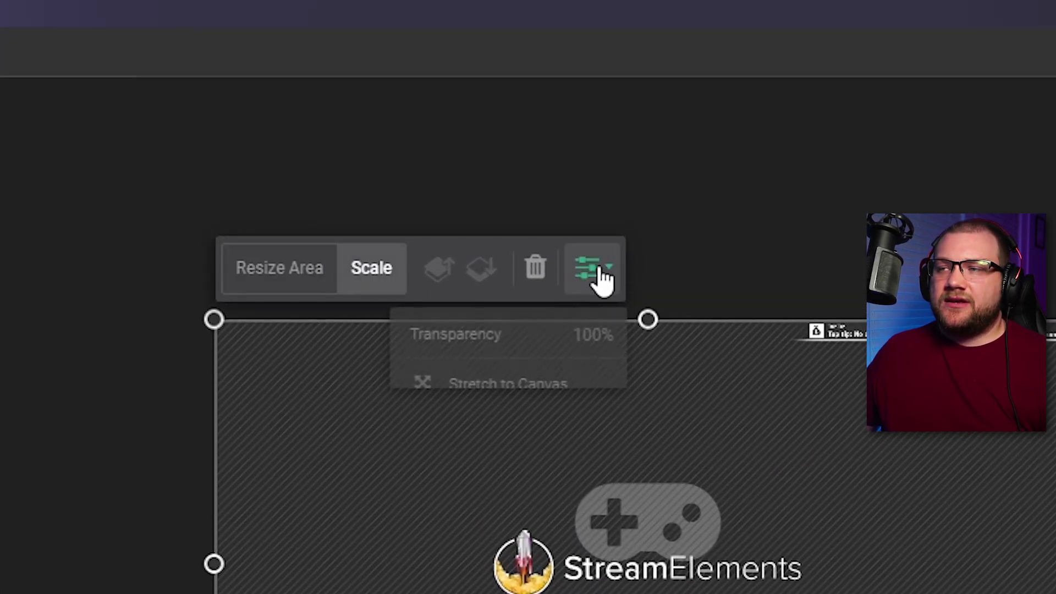
left_click(496, 384)
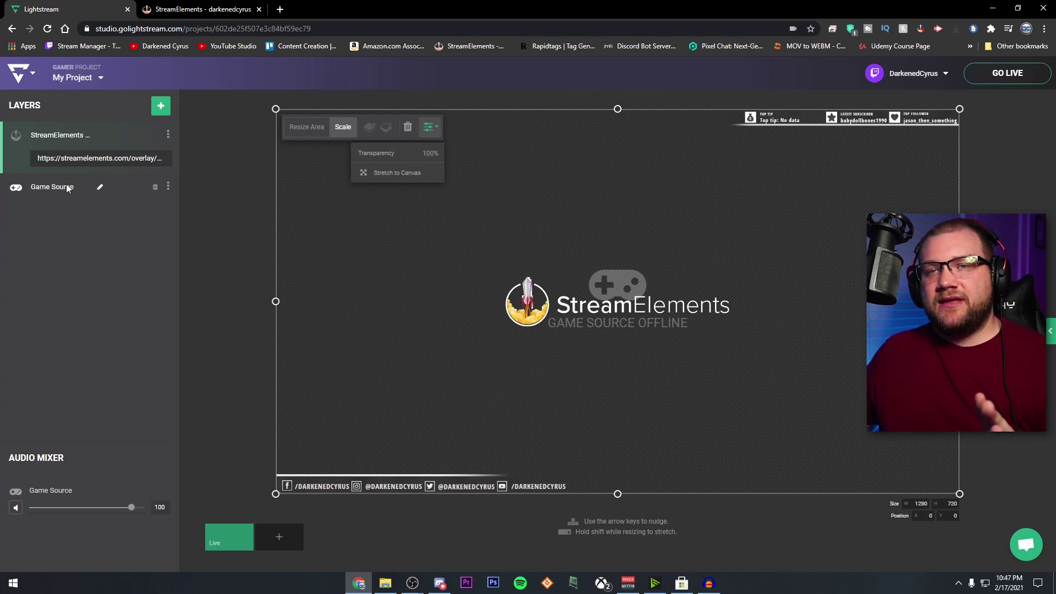
mouse_move(58, 135)
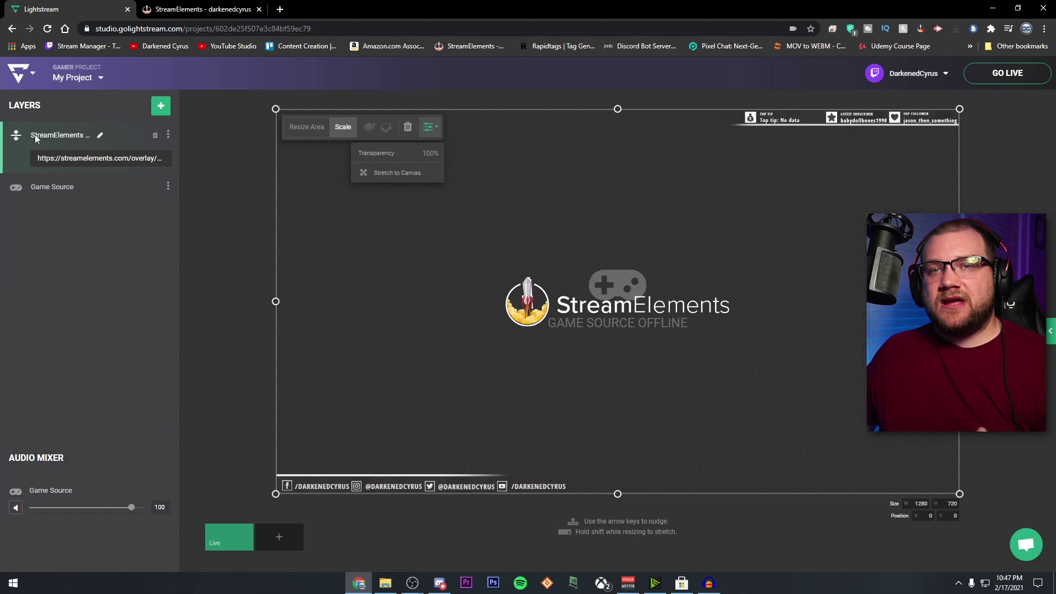
left_click_drag(16, 149, 23, 197)
left_click_drag(16, 144, 21, 199)
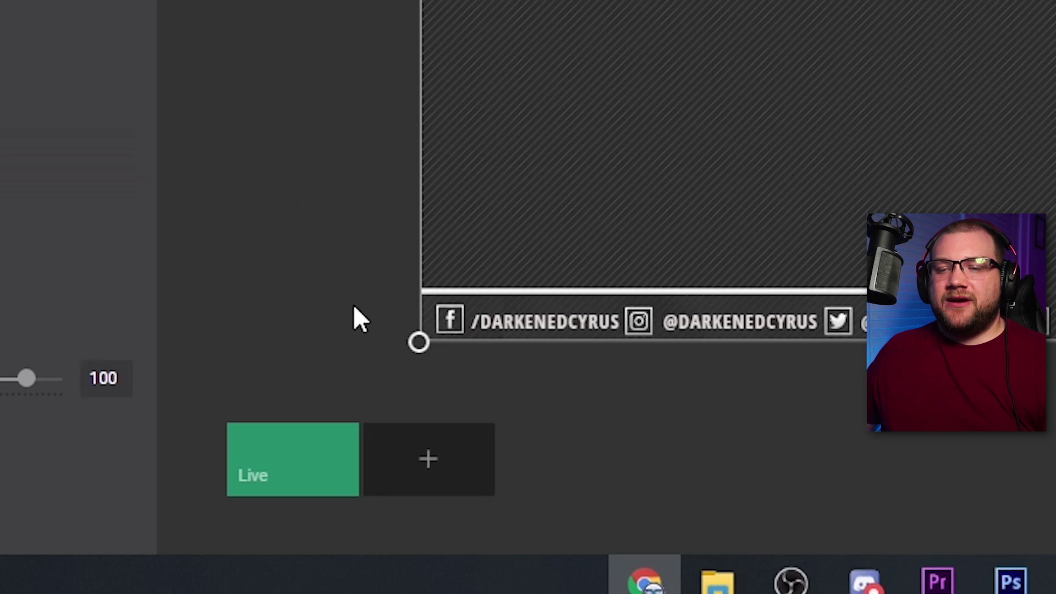
Add a scene named BRB, then add another new scene.
left_click(437, 476)
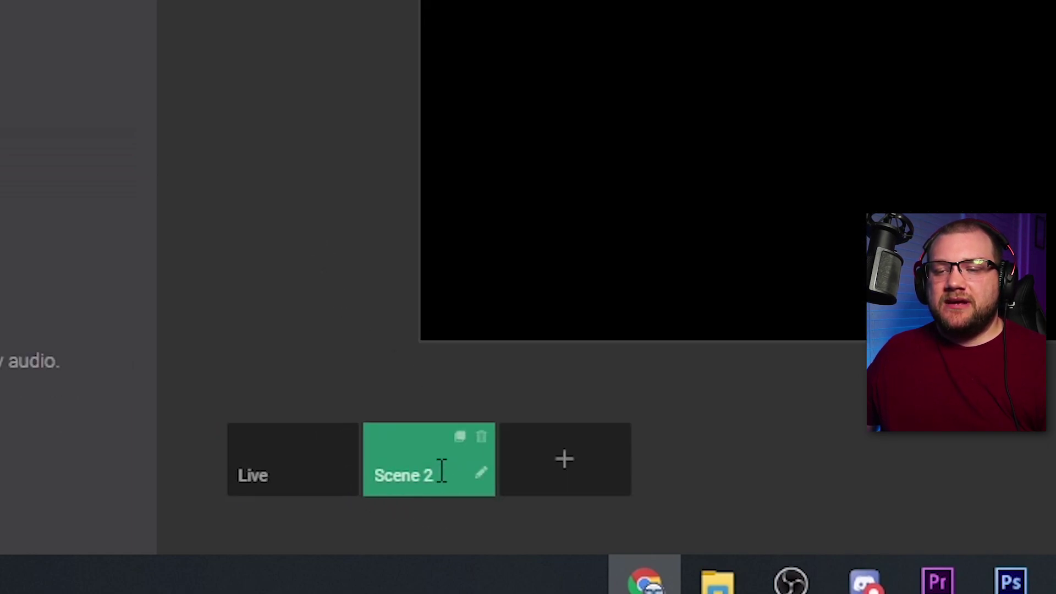
key("BackSpace")
key("BackSpace")
key("BackSpace")
key("BackSpace")
key("BackSpace")
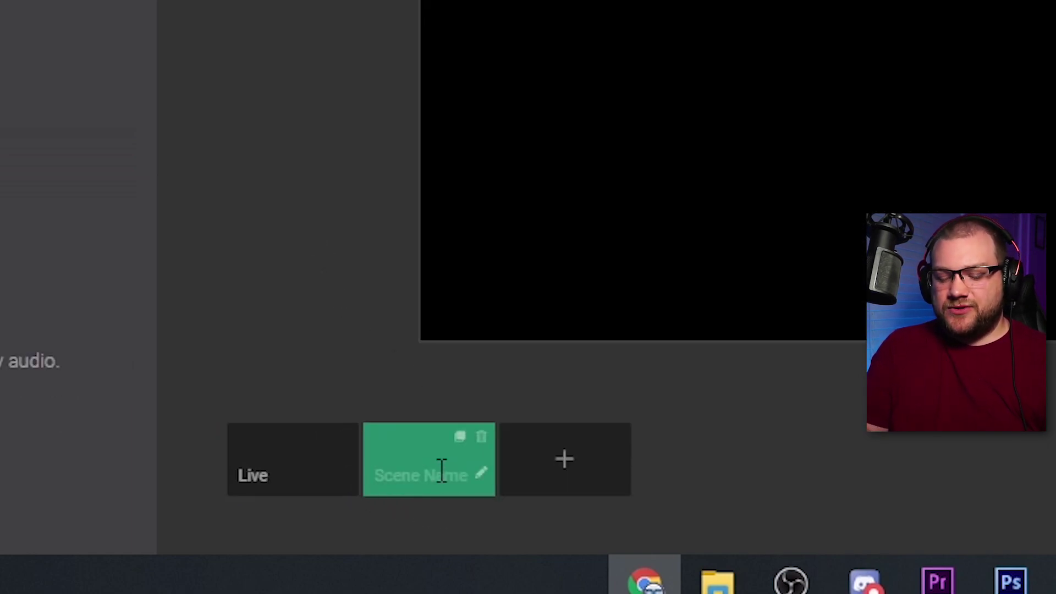
type("BRB")
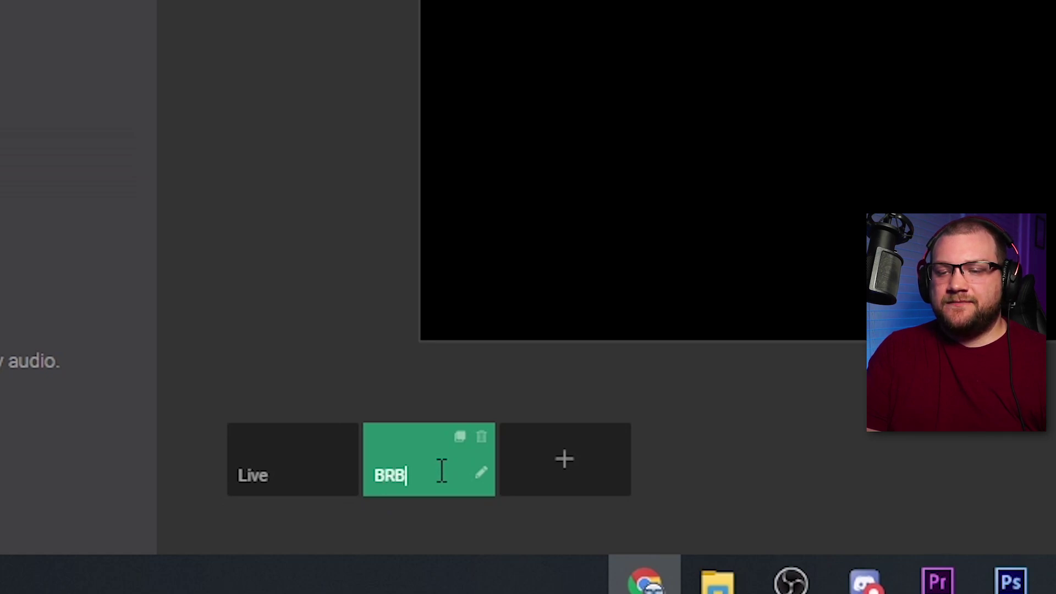
key("Return")
left_click(594, 471)
type("Start")
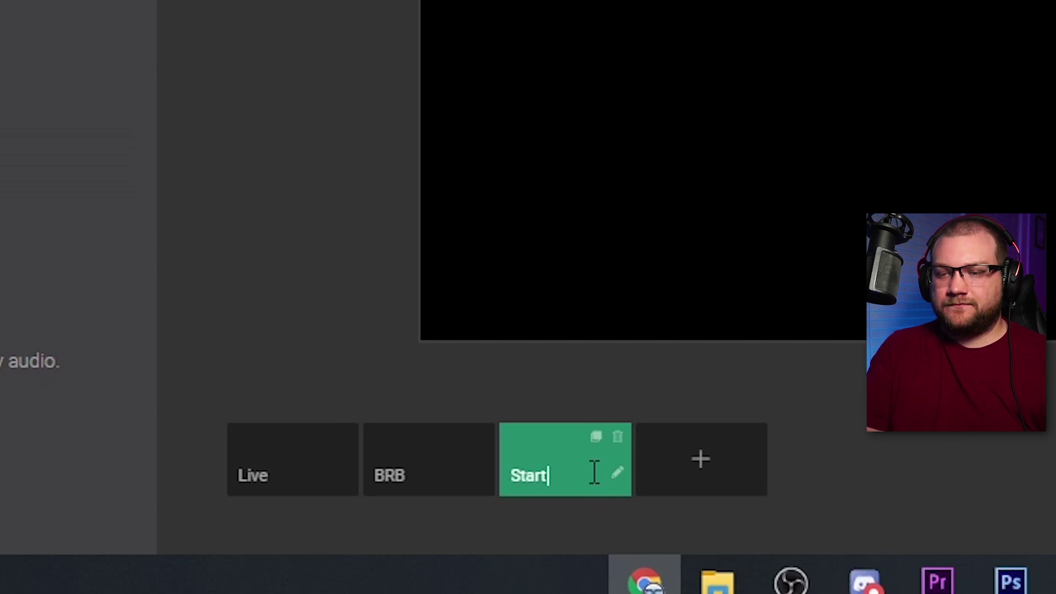
type("ing Soon")
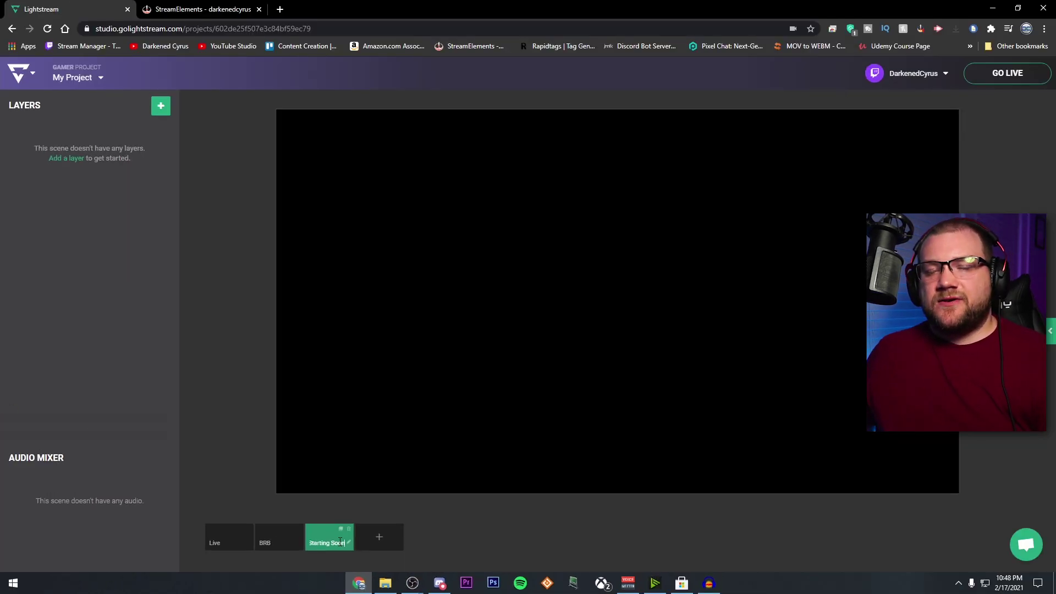
Confirm the Starting Soon scene name, then add a 3rd-party StreamElements layer to BRB.
key("Return")
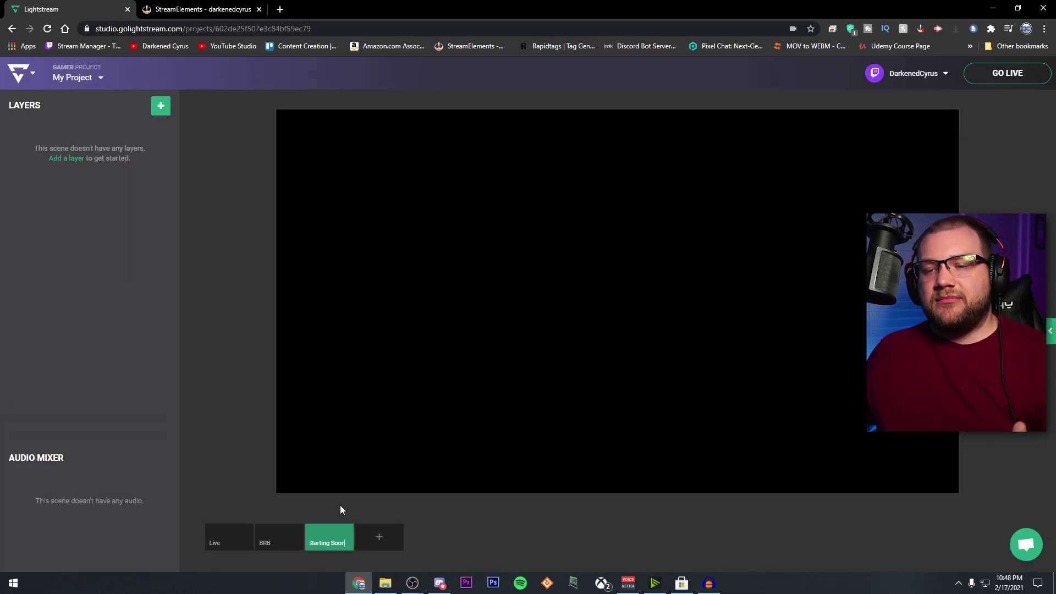
left_click(278, 540)
left_click(160, 110)
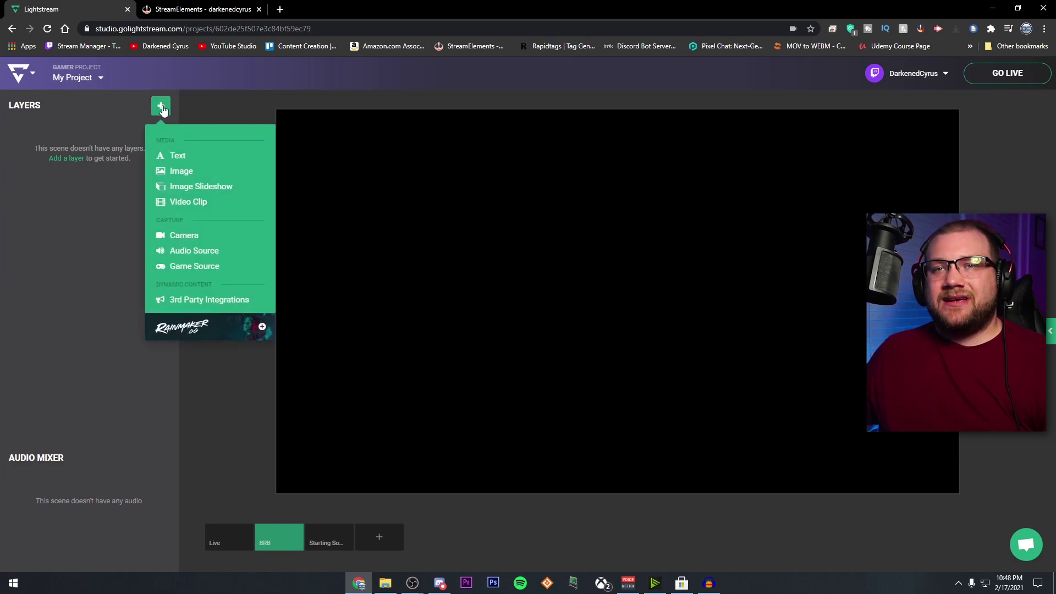
left_click(196, 301)
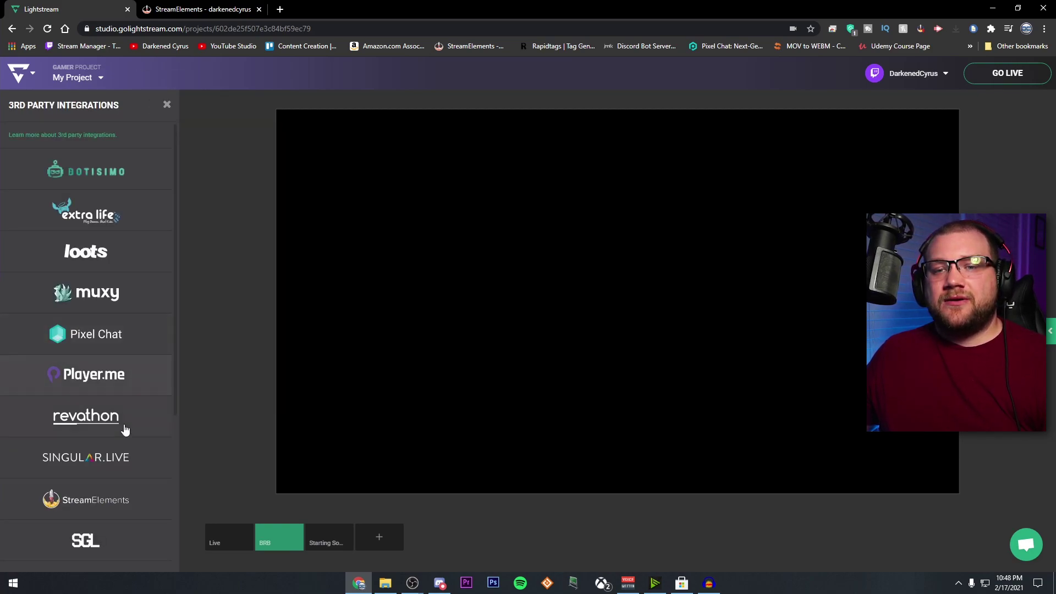
left_click(86, 500)
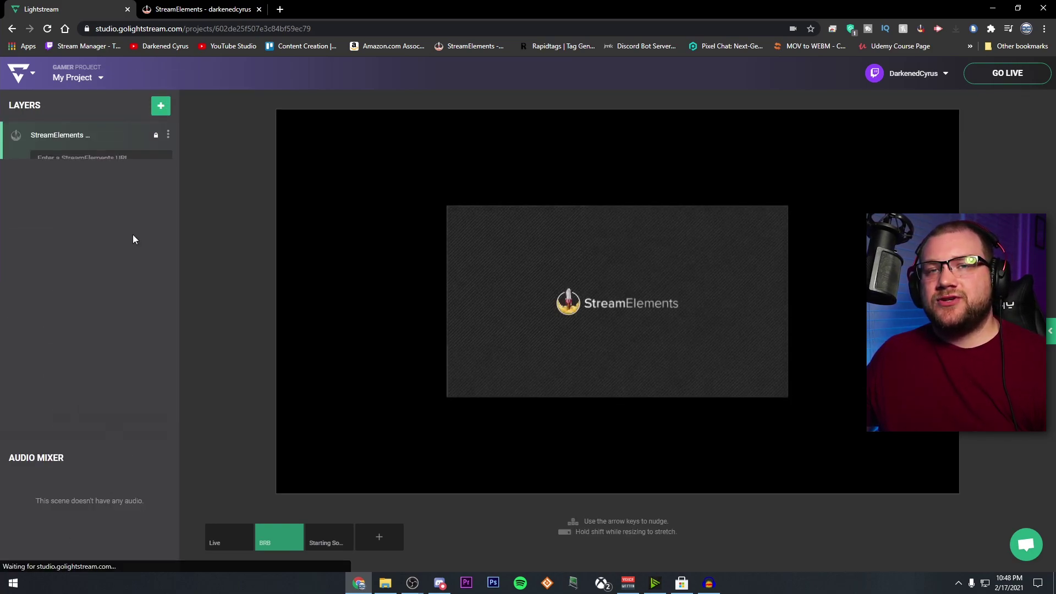
Copy the BRB overlay's URL from the StreamElements overlays page.
left_click(204, 11)
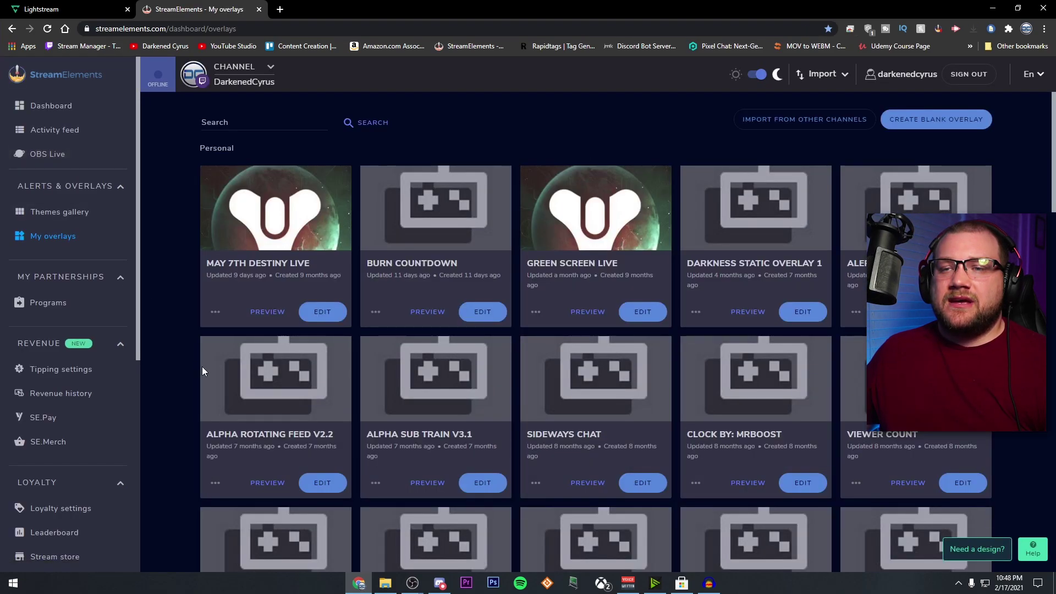
scroll(203, 387, "down", 5)
scroll(203, 387, "down", 5)
scroll(203, 388, "down", 5)
scroll(203, 387, "up", 1)
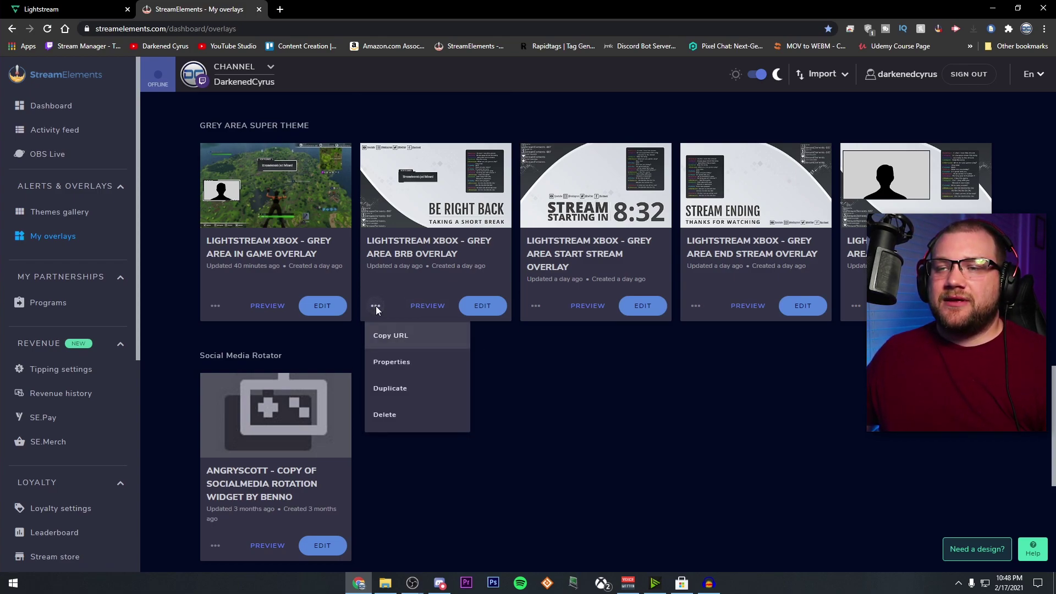
left_click(391, 335)
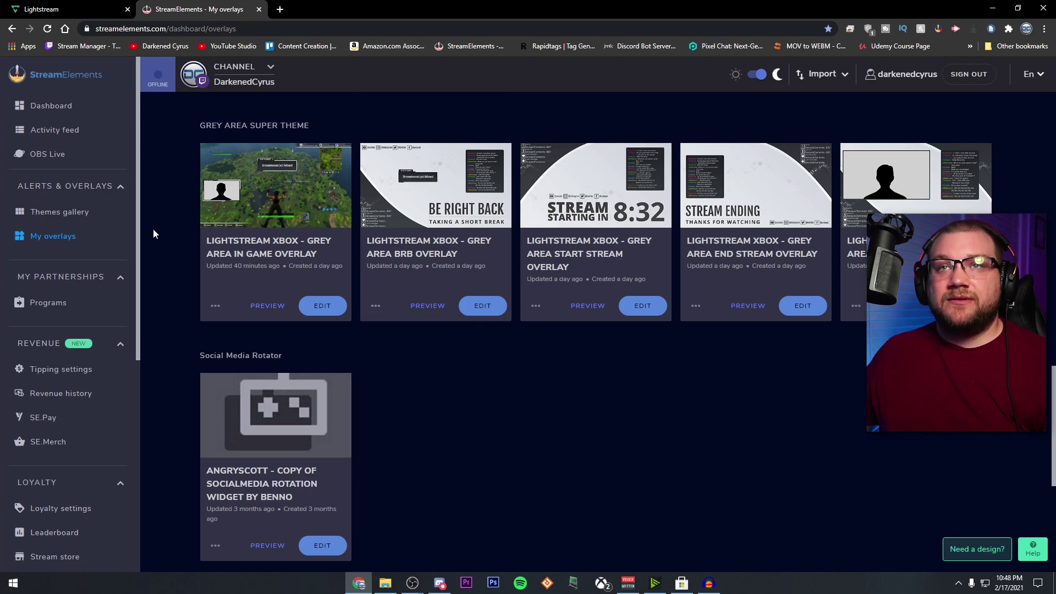
left_click(84, 12)
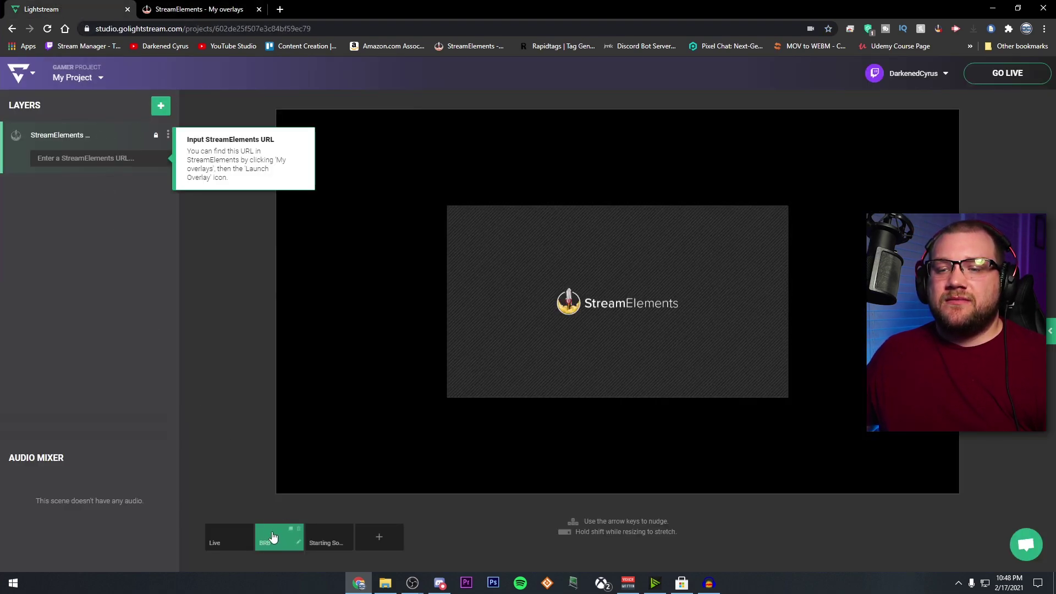
Paste the Be Right Back overlay URL into the BRB layer so it loads.
right_click(101, 162)
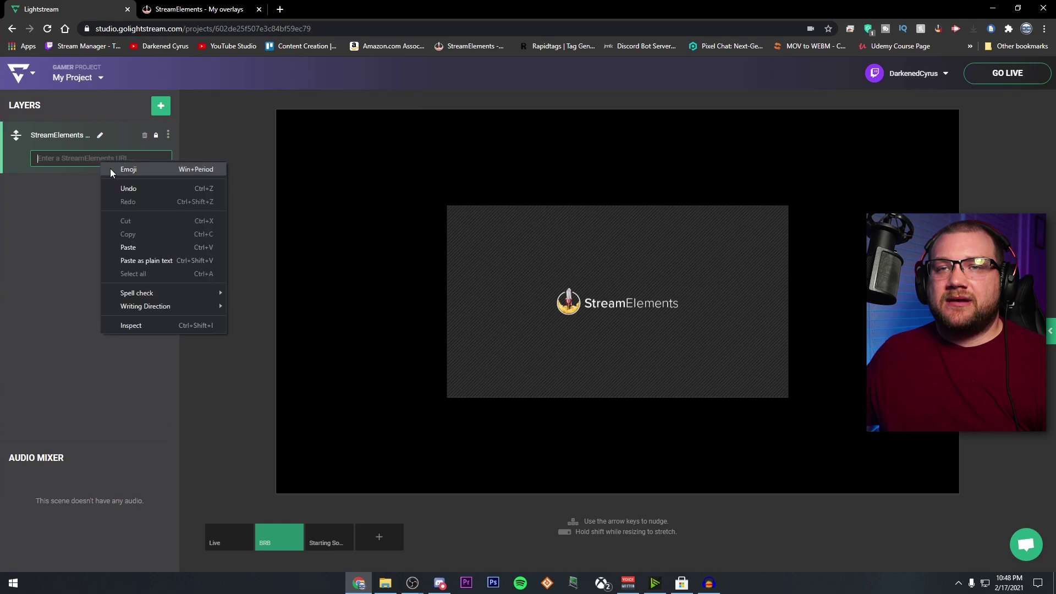
left_click(154, 249)
key("Return")
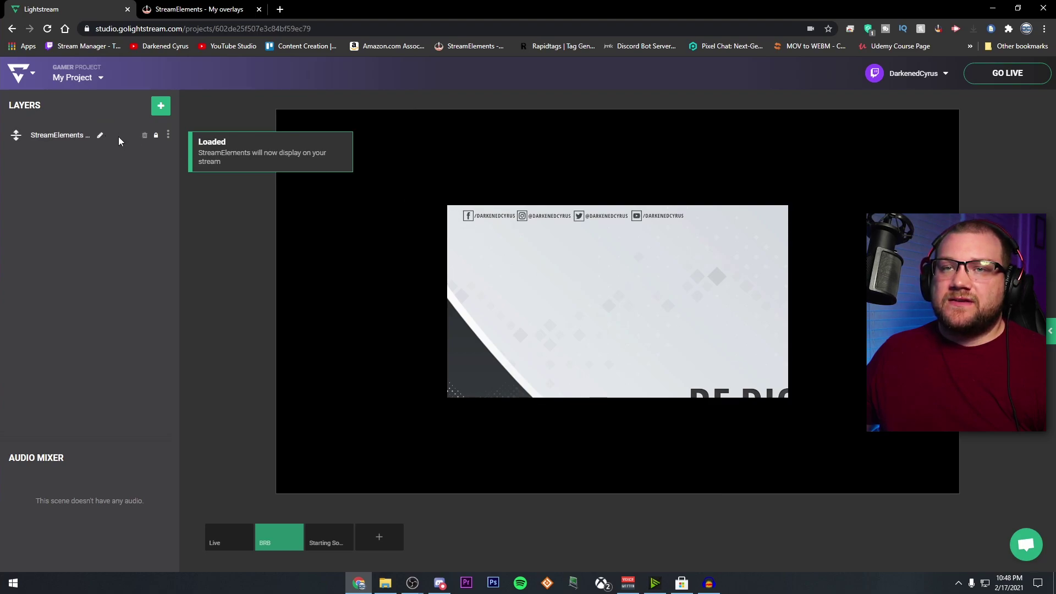
Set the overlay's area width to 1920, stretch it to canvas, lock it, and open Starting Soon.
left_click(118, 136)
double_click(755, 409)
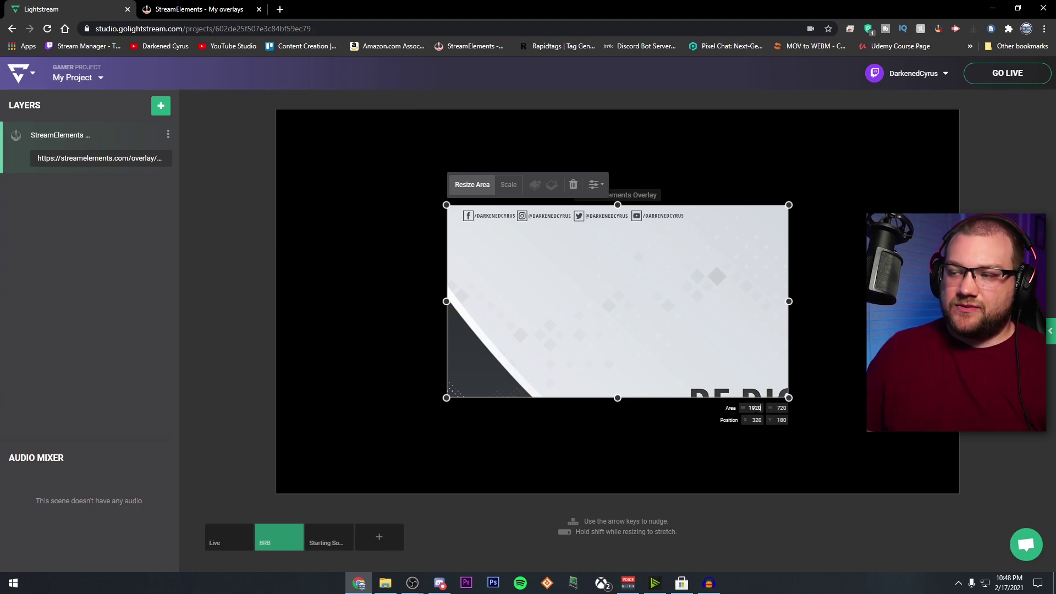
key("Tab")
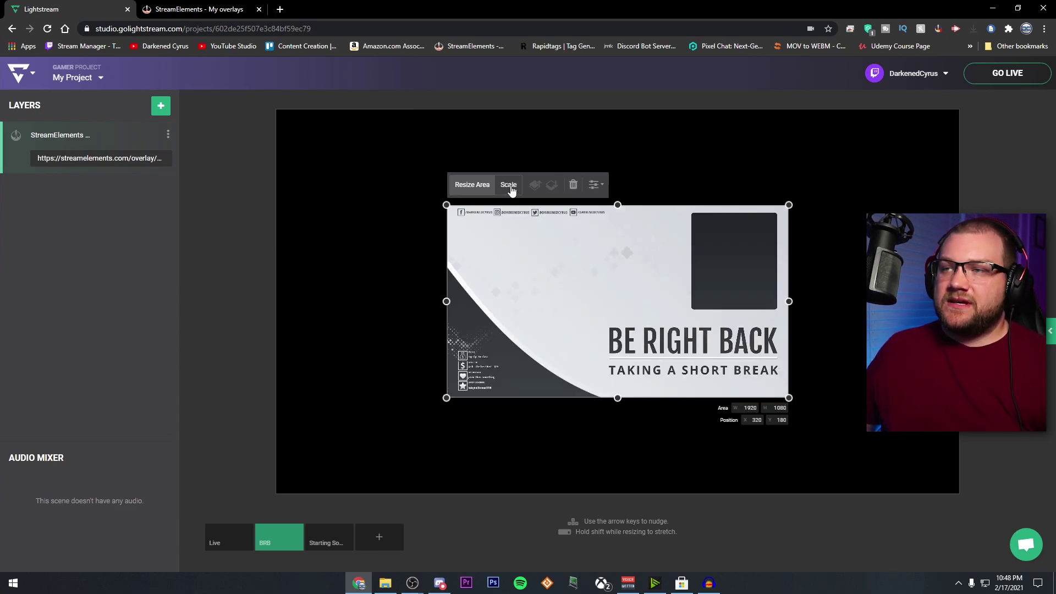
left_click(587, 184)
left_click(561, 231)
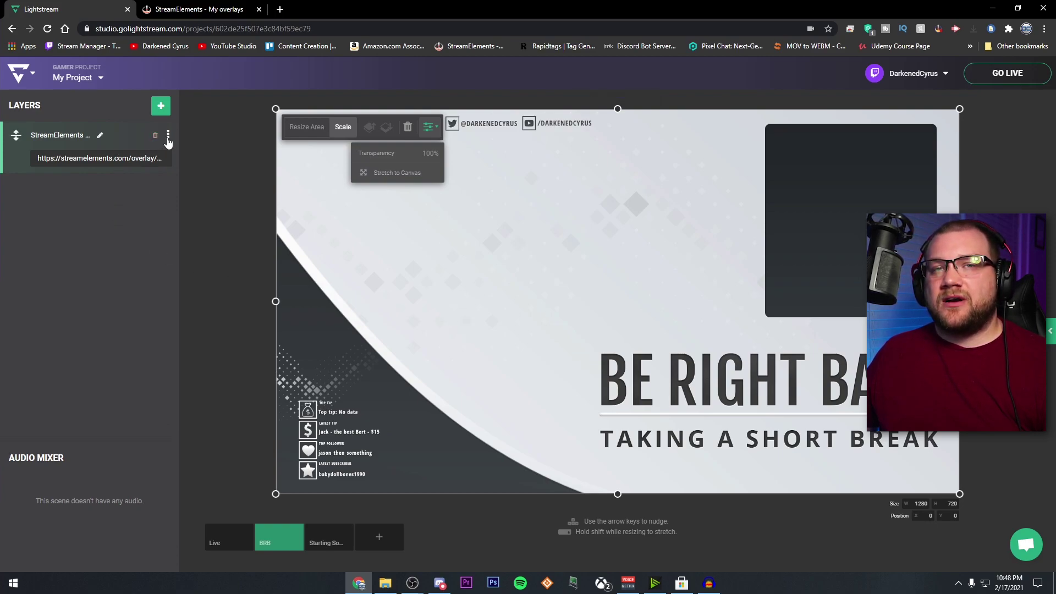
left_click(139, 159)
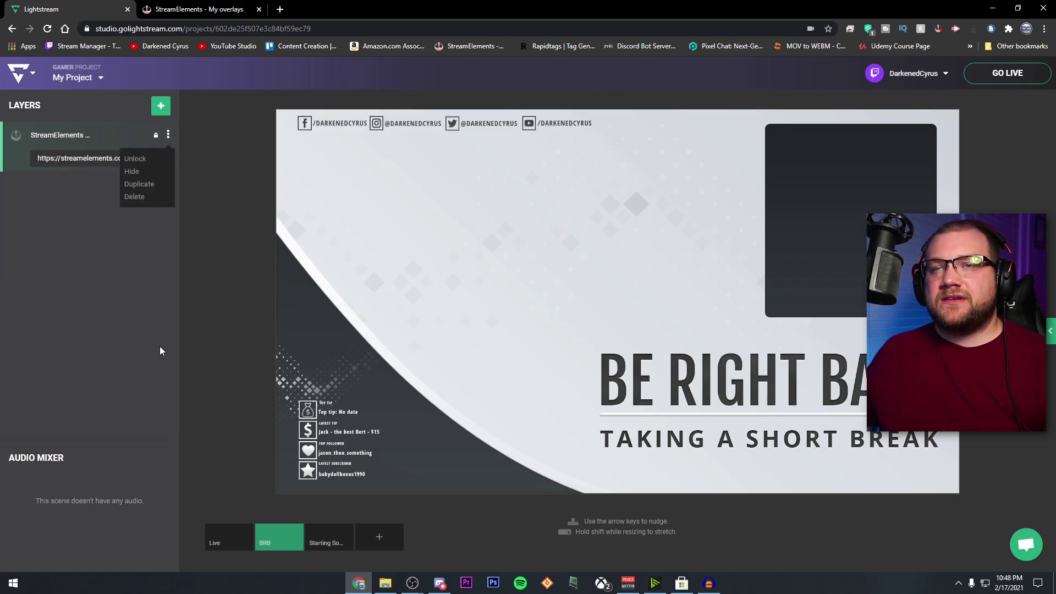
left_click(398, 310)
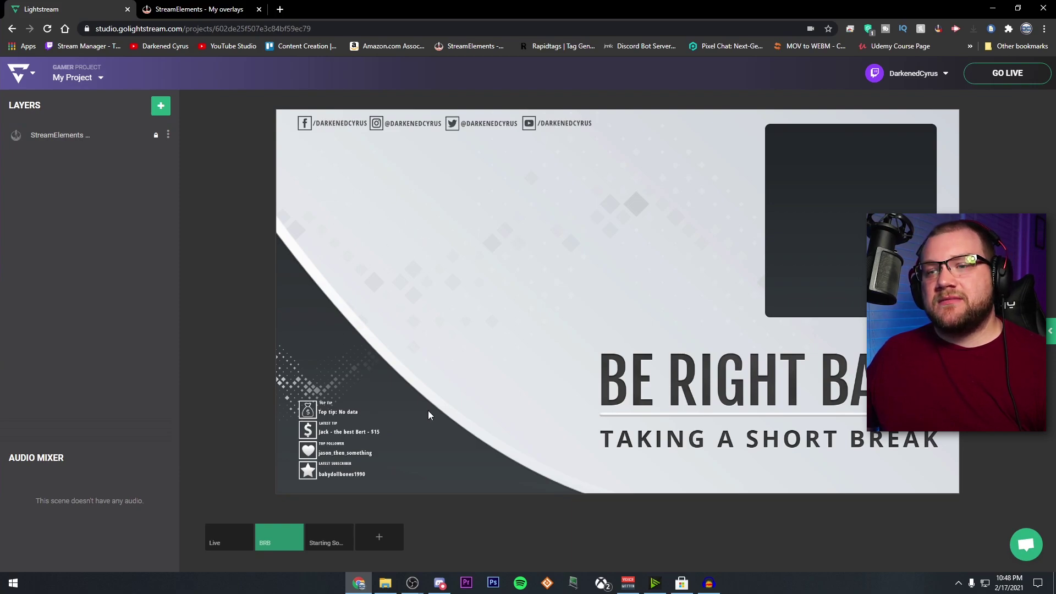
left_click(329, 538)
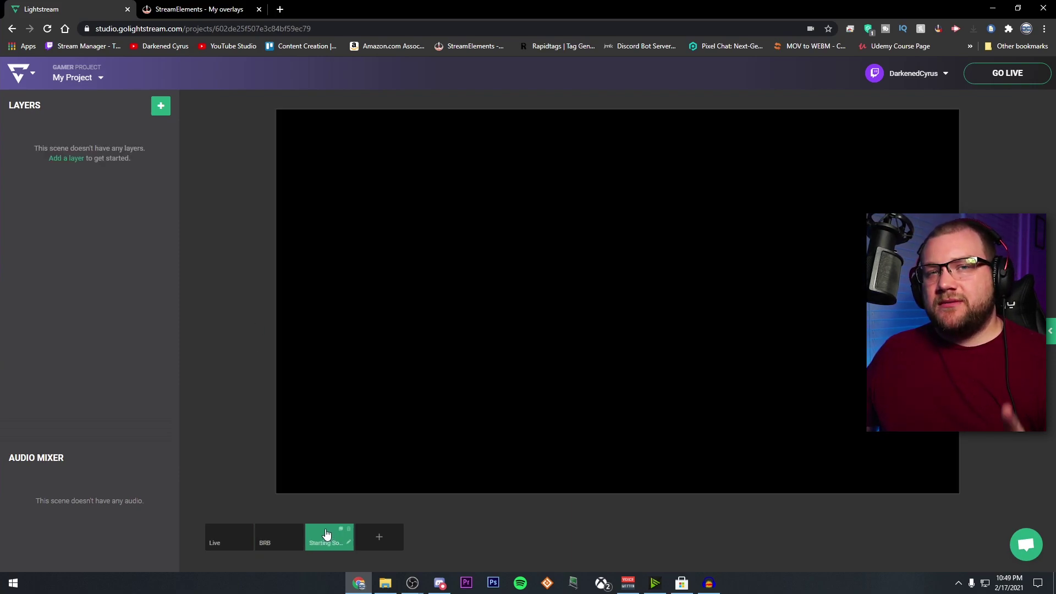
Add a StreamElements layer to Starting Soon with the copied Stream Starting In overlay URL.
left_click(169, 10)
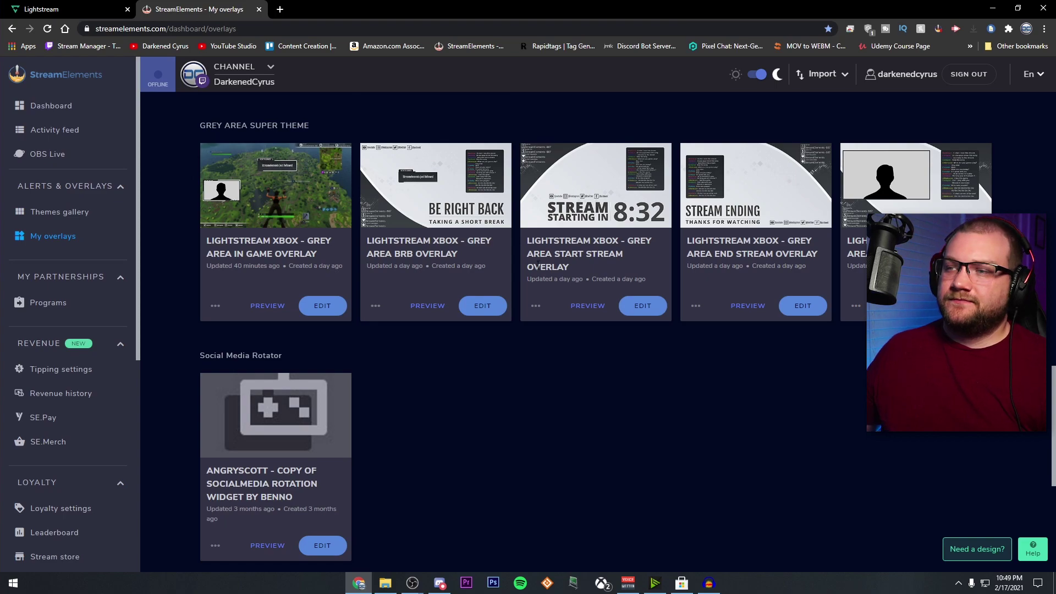
left_click(538, 307)
left_click(564, 335)
left_click(50, 10)
left_click(160, 106)
left_click(218, 302)
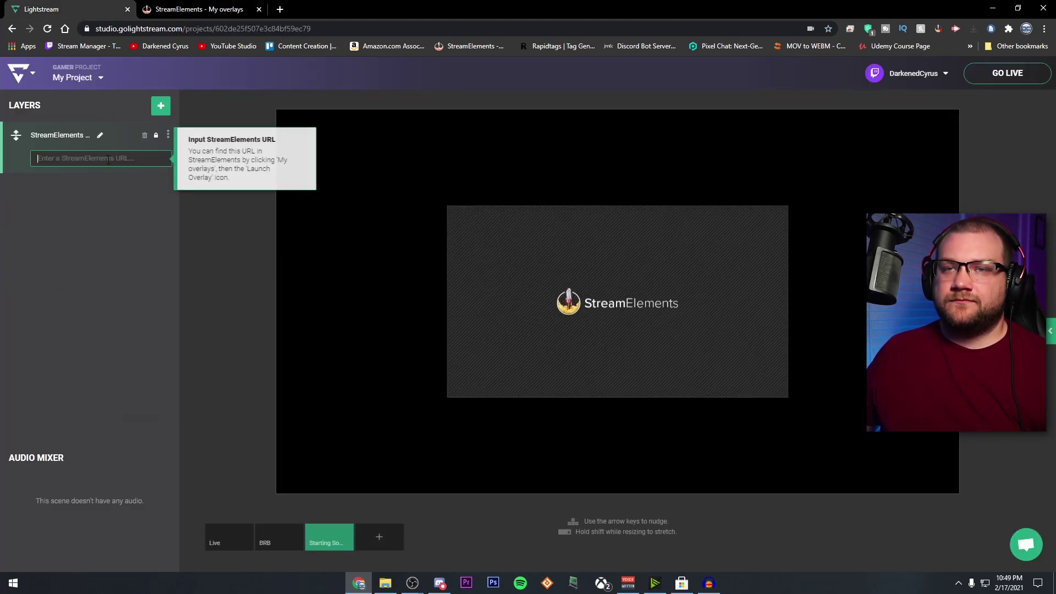
key("ctrl+v")
left_click(718, 338)
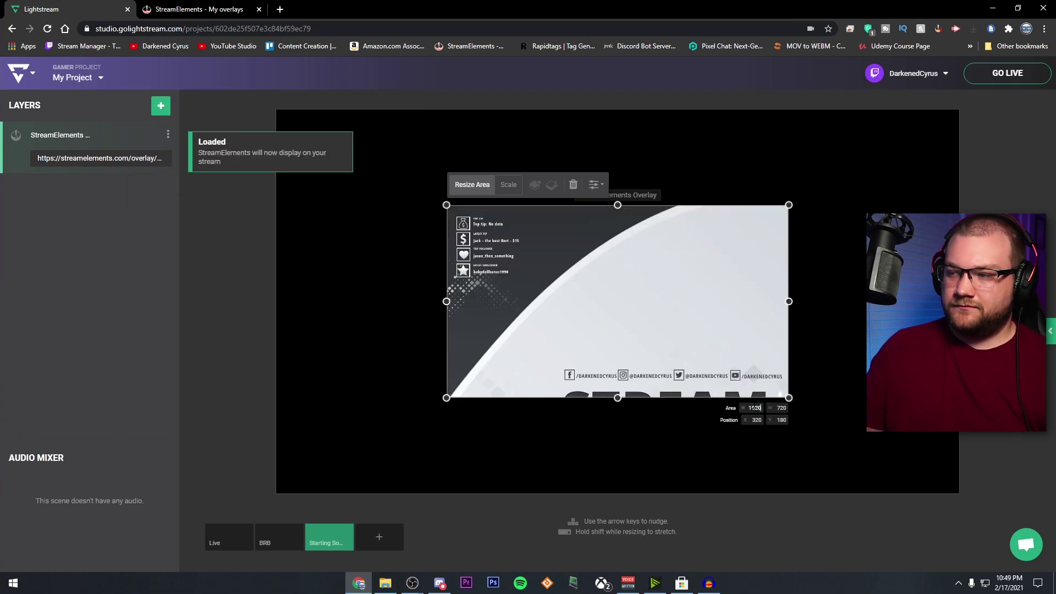
Stretch the Stream Starting In overlay to canvas and bring up its layer options to lock it.
left_click(508, 184)
left_click(594, 185)
left_click(559, 229)
left_click(165, 135)
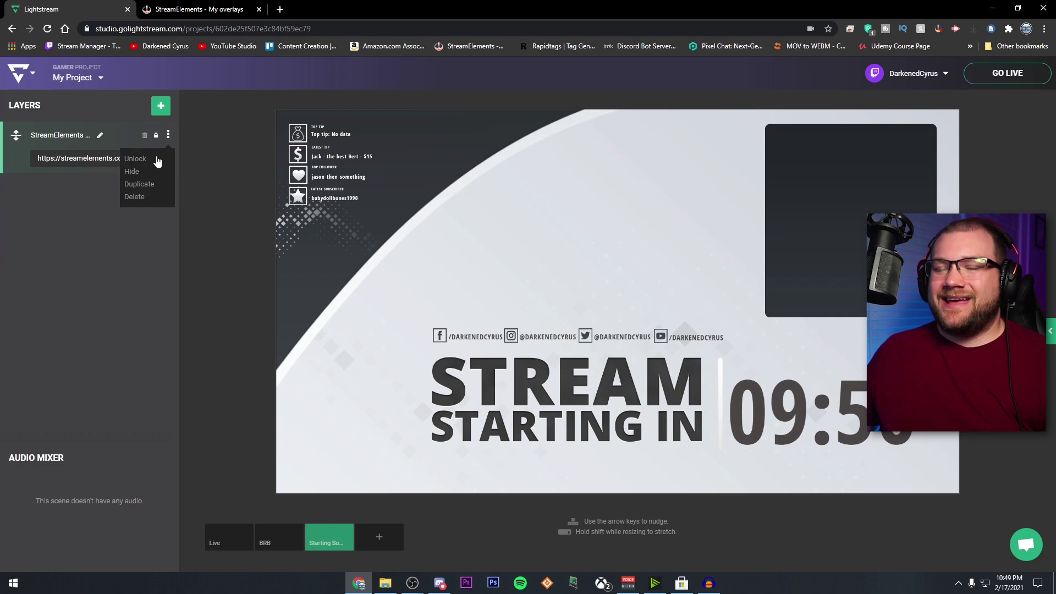
Check the BRB and Live scene layers, then open the My Project settings and project list.
left_click(281, 540)
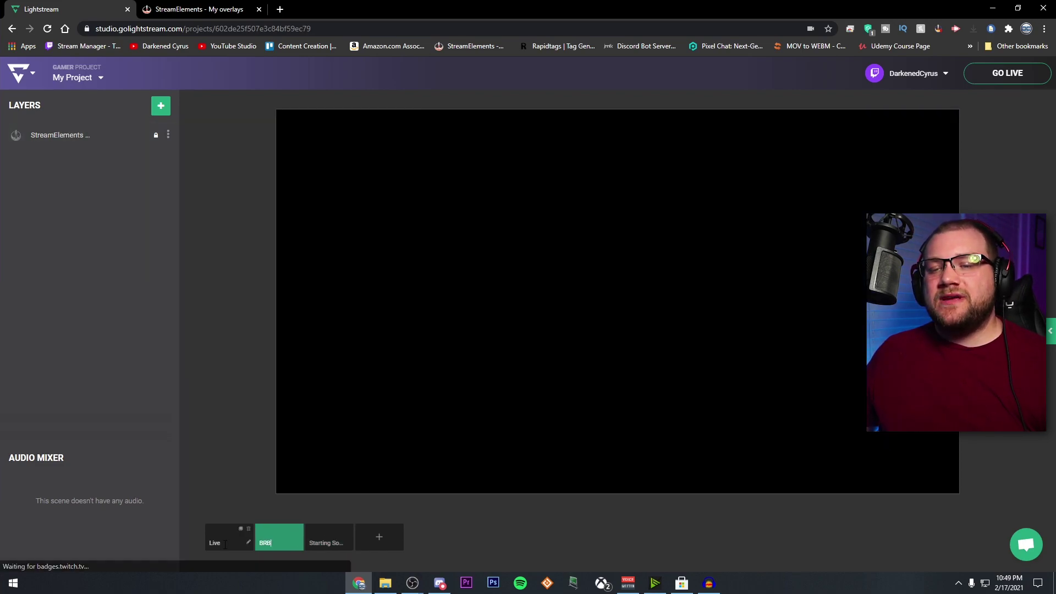
left_click(227, 540)
left_click(272, 541)
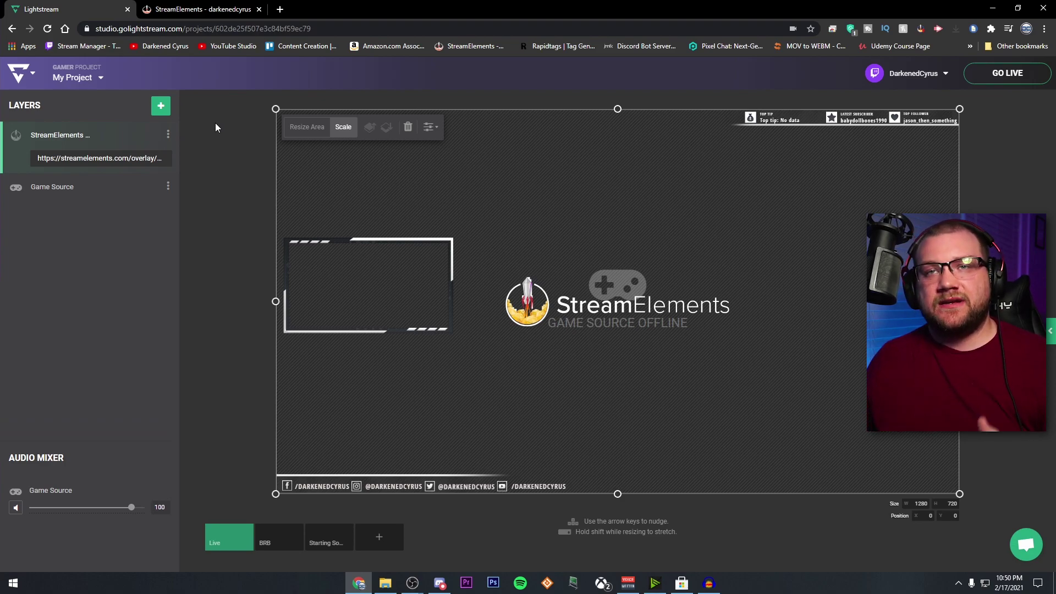
left_click(90, 76)
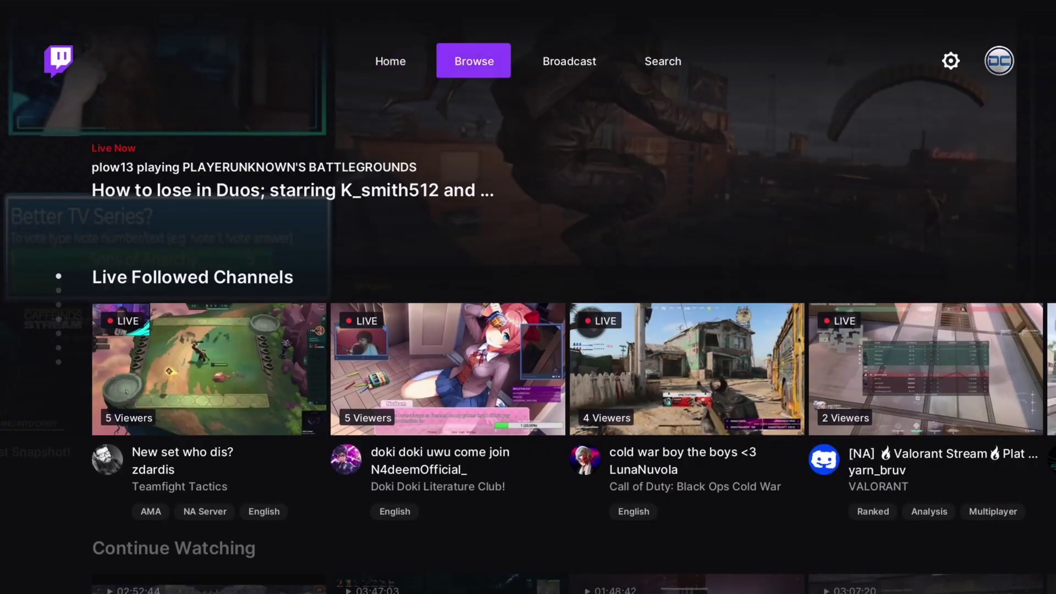
Change the Broadcast Destination to Lightstream (Subscription Required).
key("Return")
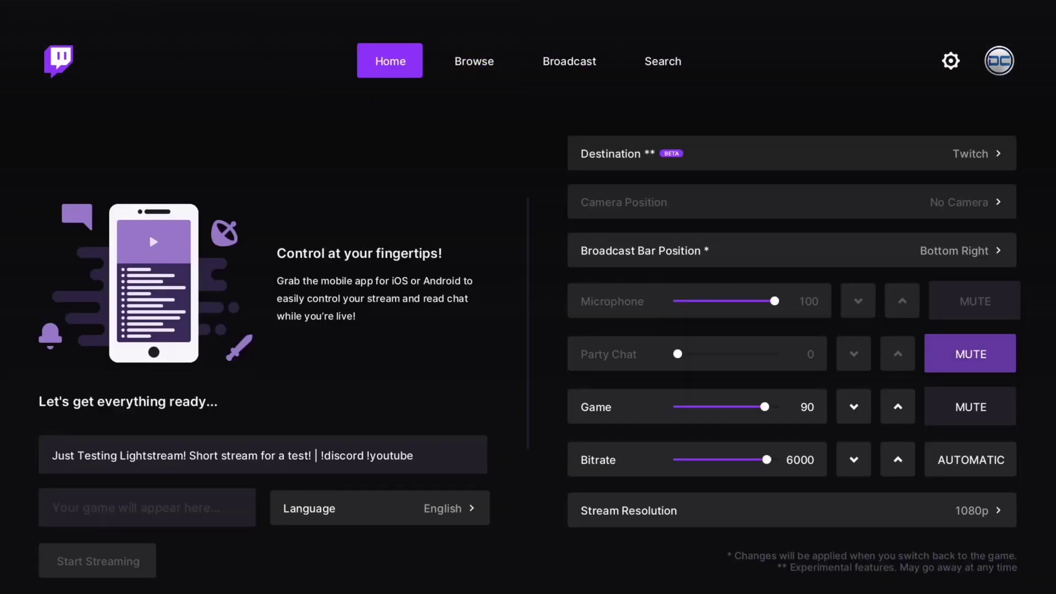
key("Down")
key("Right")
key("Up")
key("Up")
key("Up")
key("Return")
key("Down")
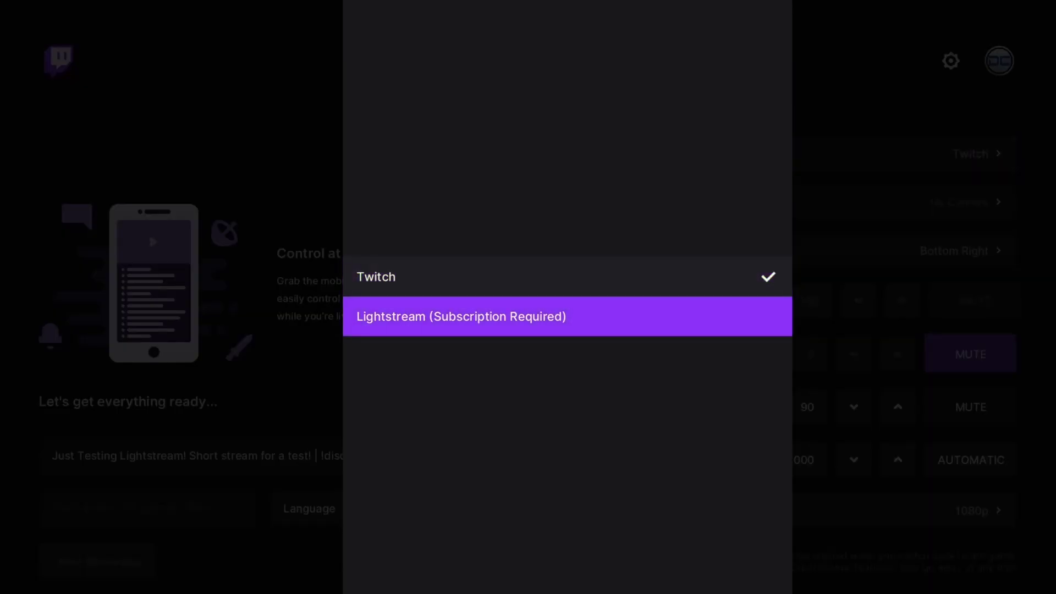
key("Return")
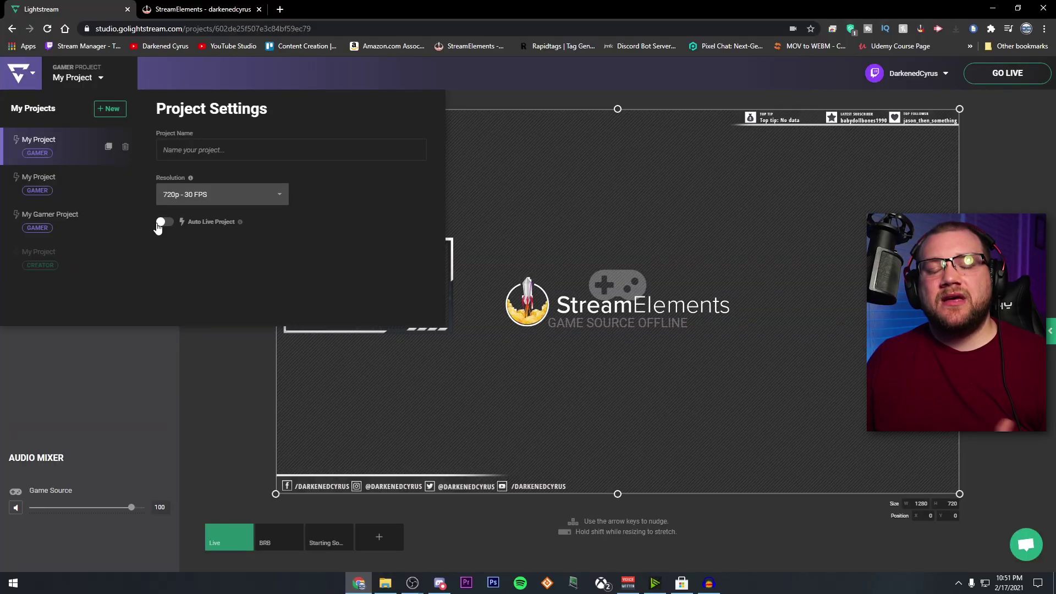
Reopen the My Project settings, switch on the Auto Live Project toggle, and close the panel.
left_click(227, 352)
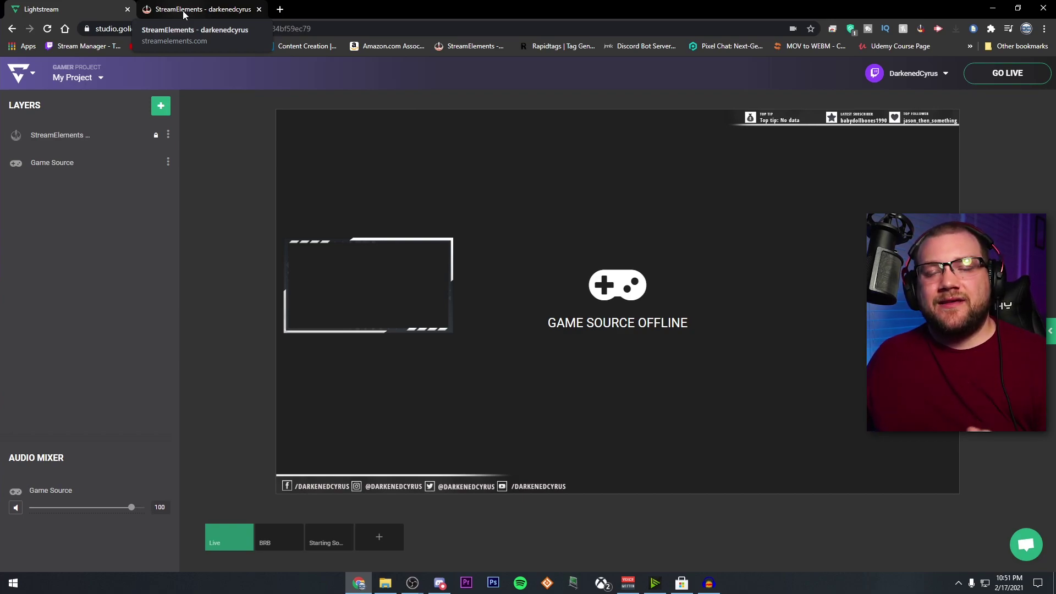
left_click(109, 76)
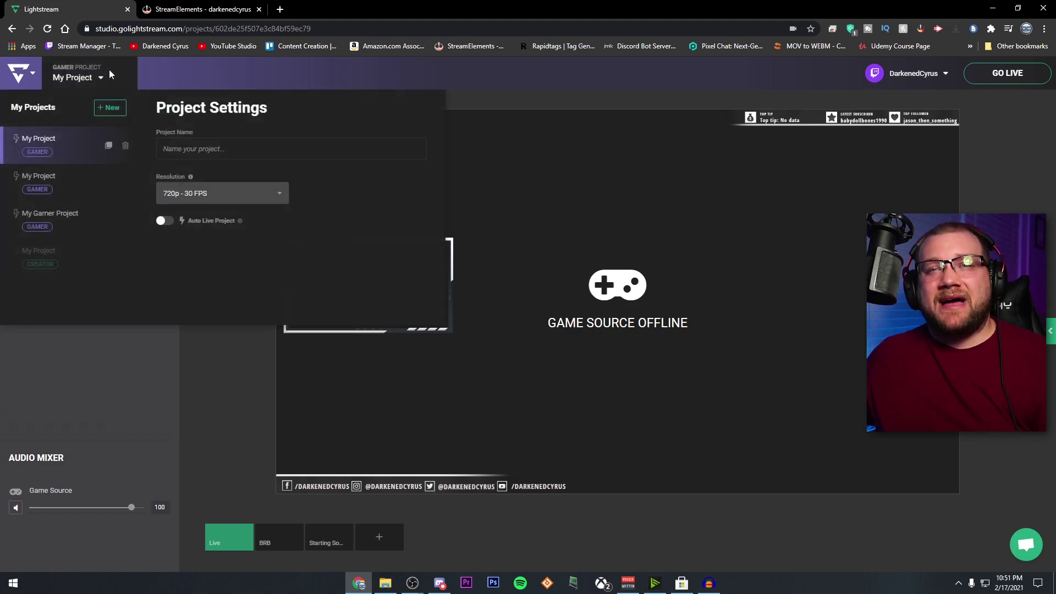
left_click(162, 221)
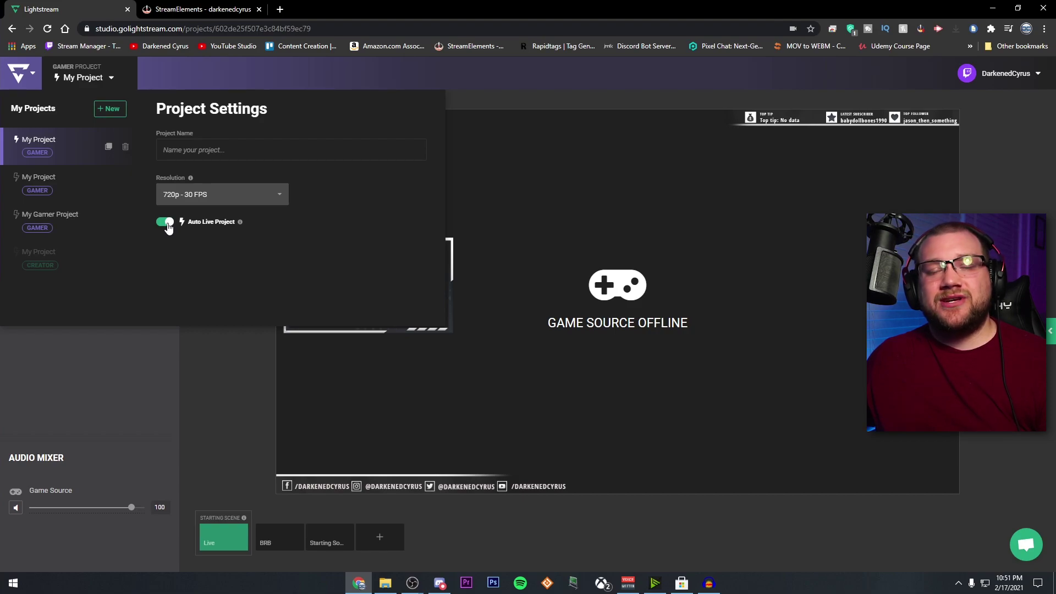
left_click(201, 408)
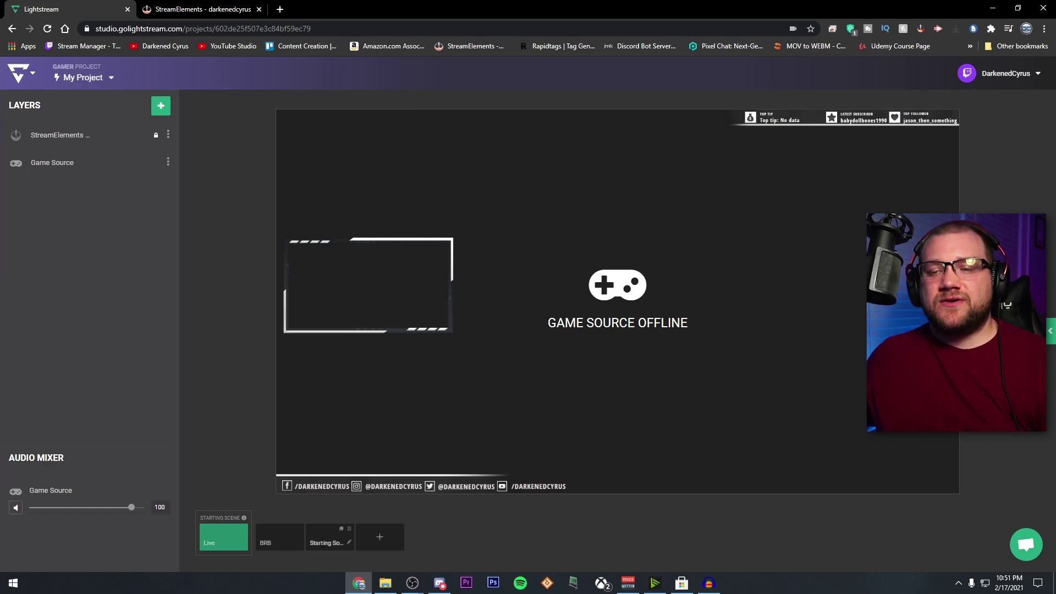
Drag the Starting Soon tile into the Starting Scene slot ahead of Live.
left_click(323, 536)
left_click_drag(283, 530, 214, 529)
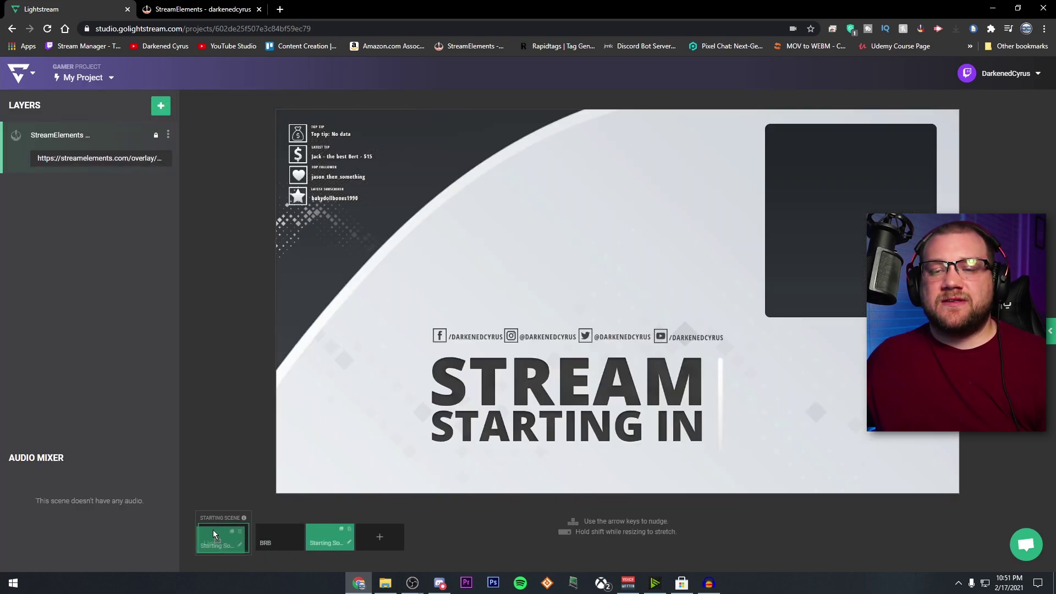